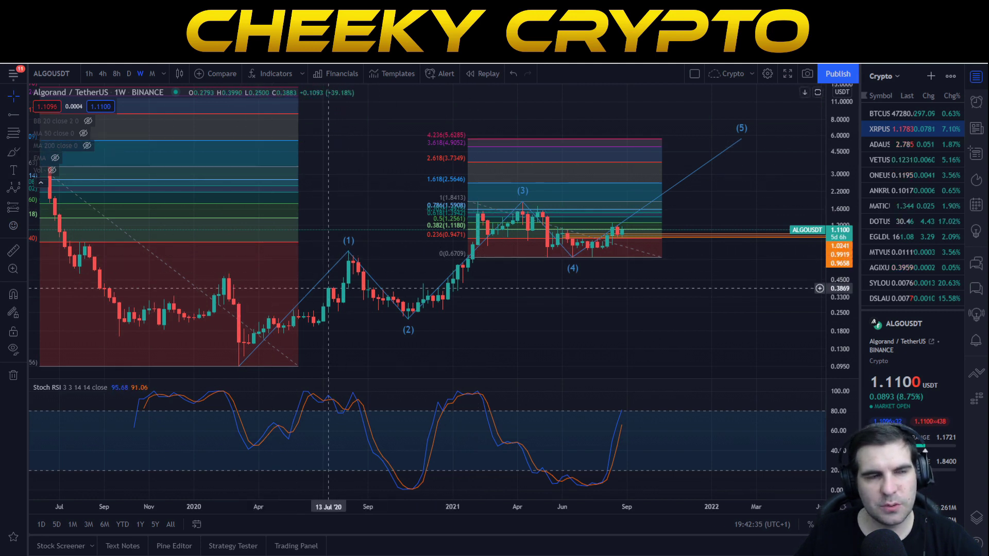
Step: Mark the older Fibonacci retracement and circle its March 2020 low with temporary brush strokes, deleting each one
{"action": "key", "text": "alt+b"}
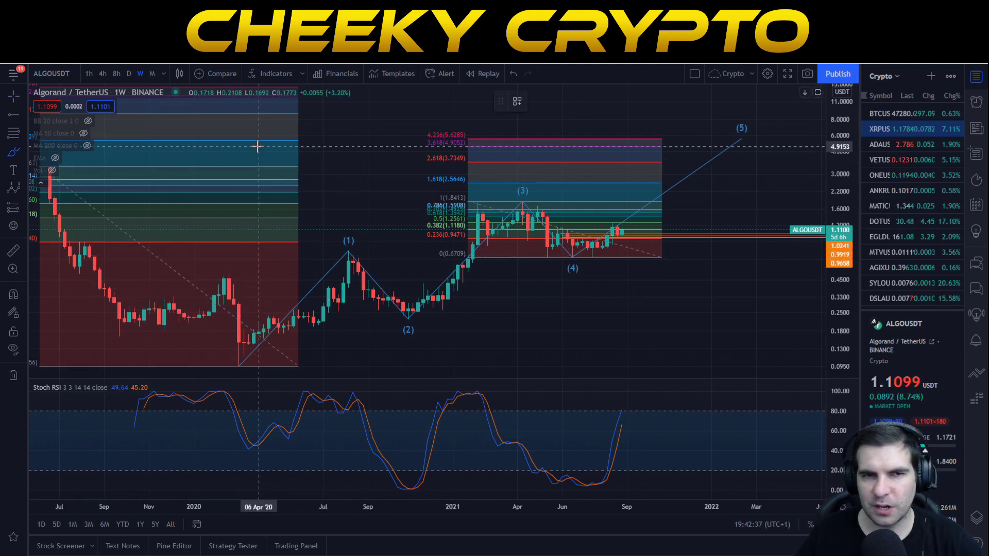
{"action": "mouse_move", "coordinate": [258, 147]}
{"action": "left_mouse_down"}
{"action": "mouse_move", "coordinate": [128, 168]}
{"action": "mouse_move", "coordinate": [283, 282]}
{"action": "left_mouse_up"}
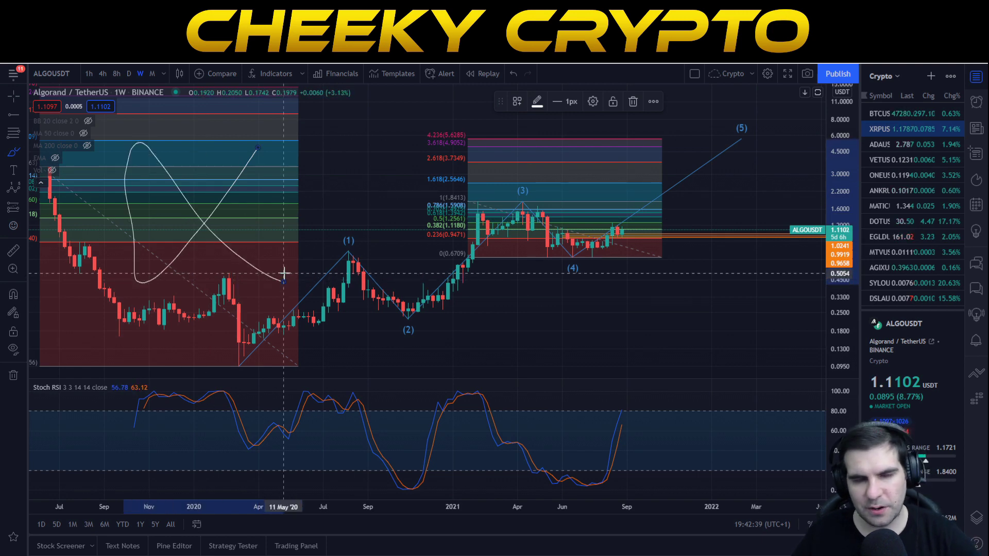
{"action": "key", "text": "Delete"}
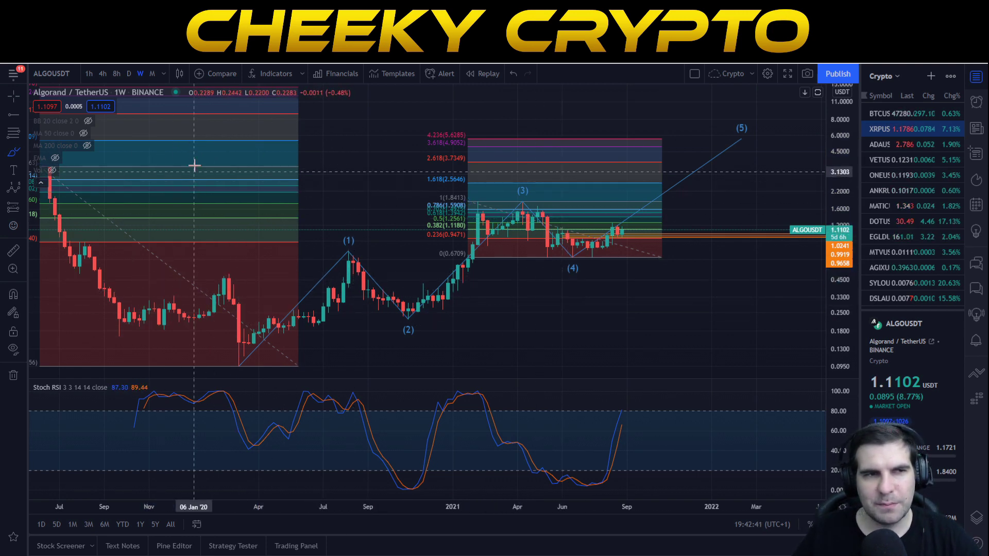
{"action": "left_click_drag", "start_coordinate": [249, 146], "coordinate": [168, 129]}
{"action": "key", "text": "Delete"}
{"action": "left_click_drag", "start_coordinate": [251, 328], "coordinate": [180, 338]}
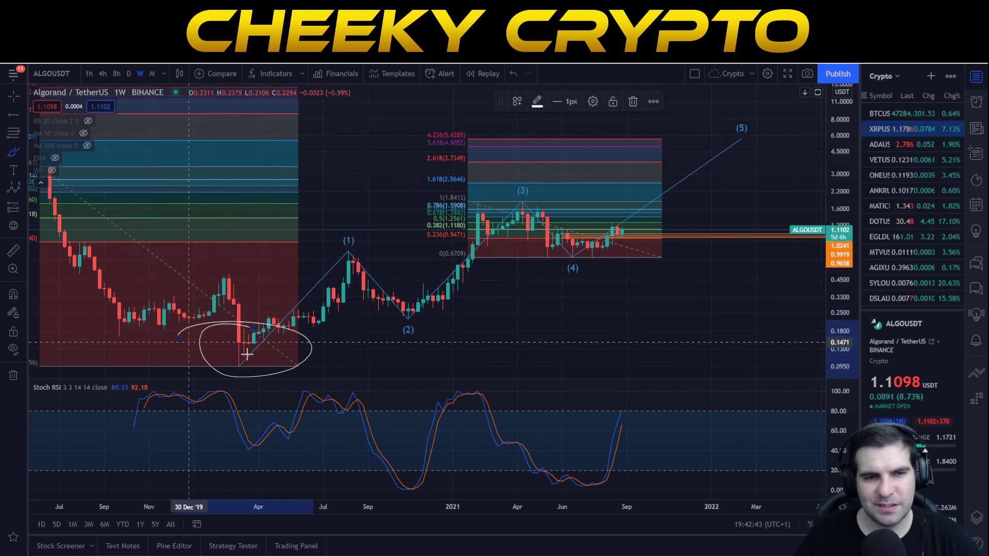
{"action": "key", "text": "Delete"}
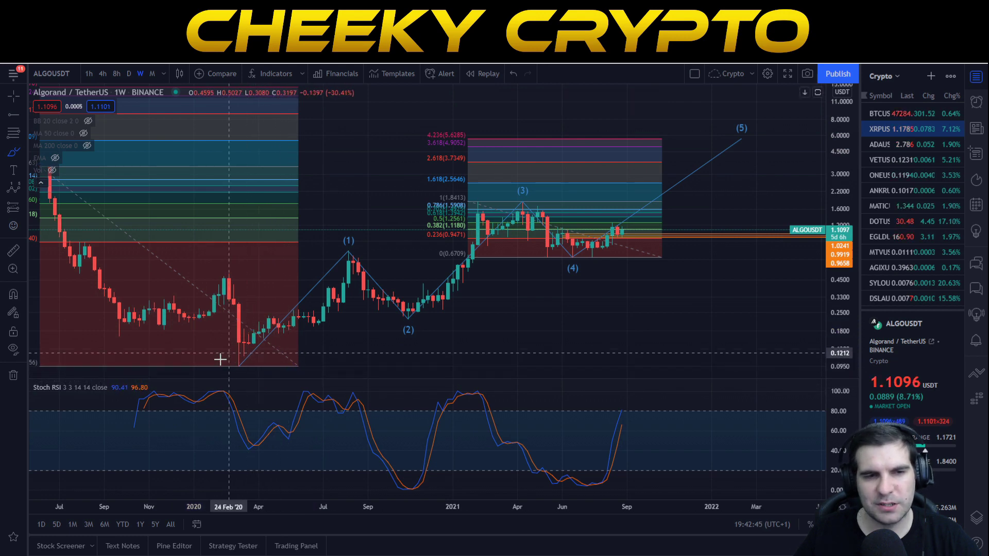
{"action": "mouse_move", "coordinate": [243, 248]}
{"action": "left_mouse_down"}
{"action": "mouse_move", "coordinate": [221, 137]}
{"action": "mouse_move", "coordinate": [160, 193]}
{"action": "left_mouse_up"}
{"action": "key", "text": "Delete"}
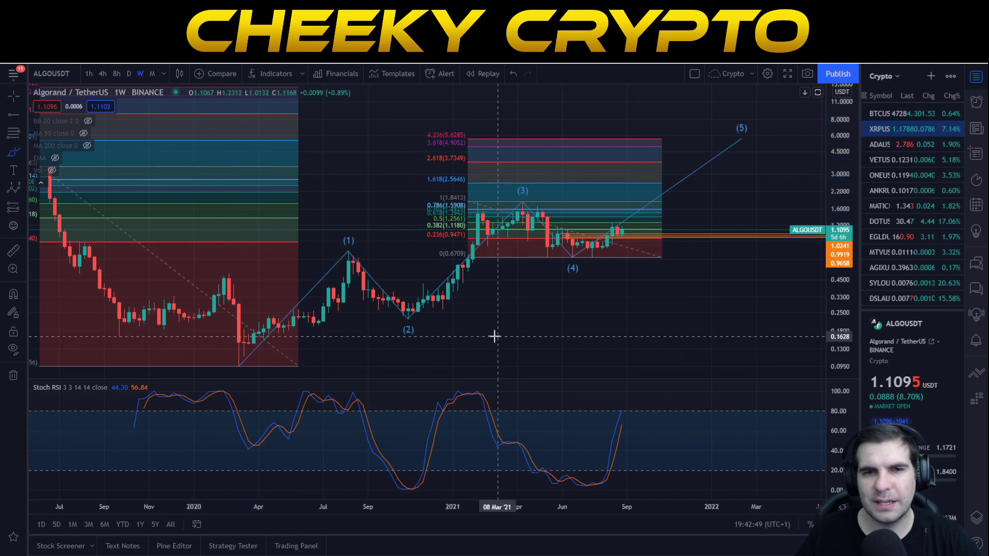
Step: Circle the 2021 Fibonacci retracement, the wave (3) high, the wave (4) low and the extension labels with the brush, deleting each mark
{"action": "mouse_move", "coordinate": [605, 176]}
{"action": "left_mouse_down"}
{"action": "mouse_move", "coordinate": [612, 203]}
{"action": "mouse_move", "coordinate": [641, 222]}
{"action": "left_mouse_up"}
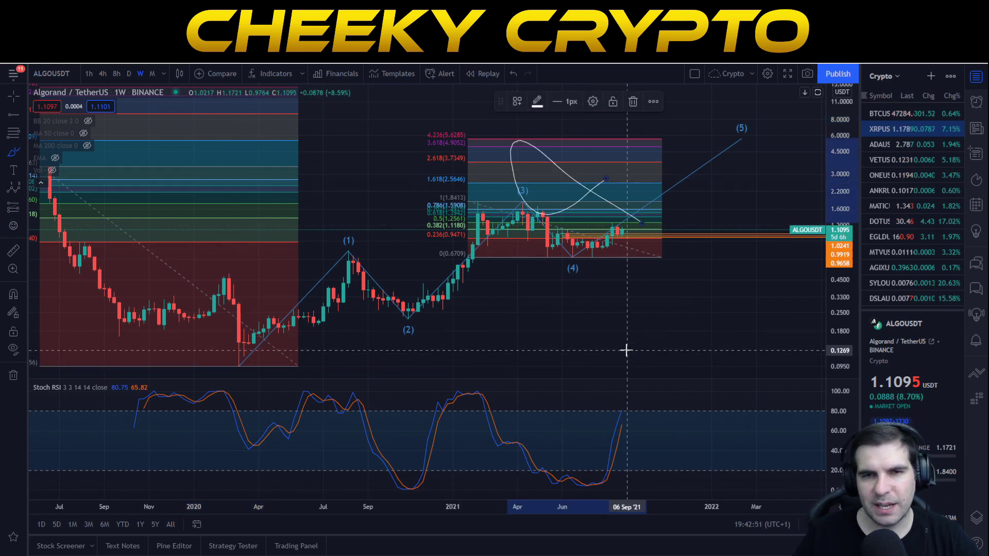
{"action": "key", "text": "Delete"}
{"action": "mouse_move", "coordinate": [538, 193]}
{"action": "left_mouse_down"}
{"action": "mouse_move", "coordinate": [472, 211]}
{"action": "mouse_move", "coordinate": [523, 183]}
{"action": "left_mouse_up"}
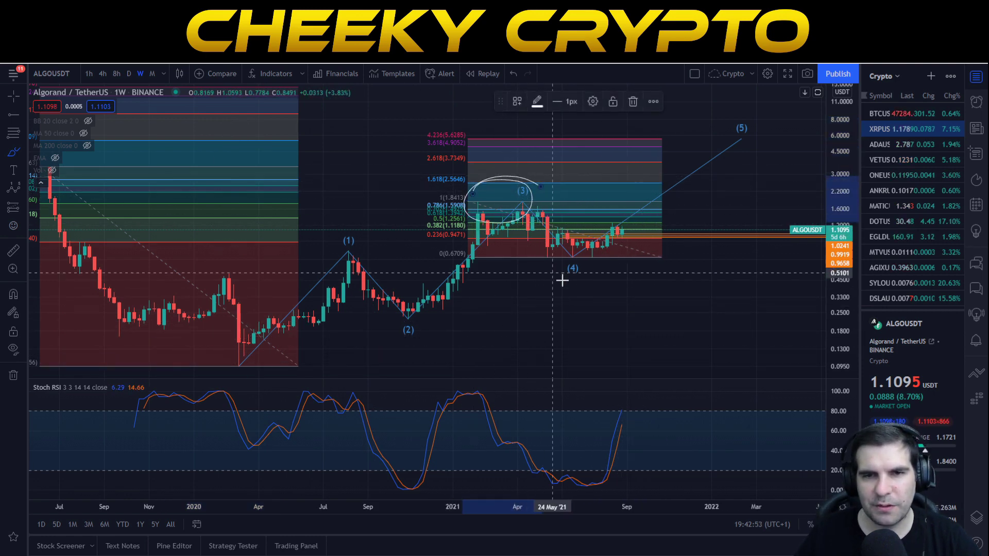
{"action": "key", "text": "Delete"}
{"action": "left_click_drag", "start_coordinate": [600, 251], "coordinate": [512, 257]}
{"action": "key", "text": "Delete"}
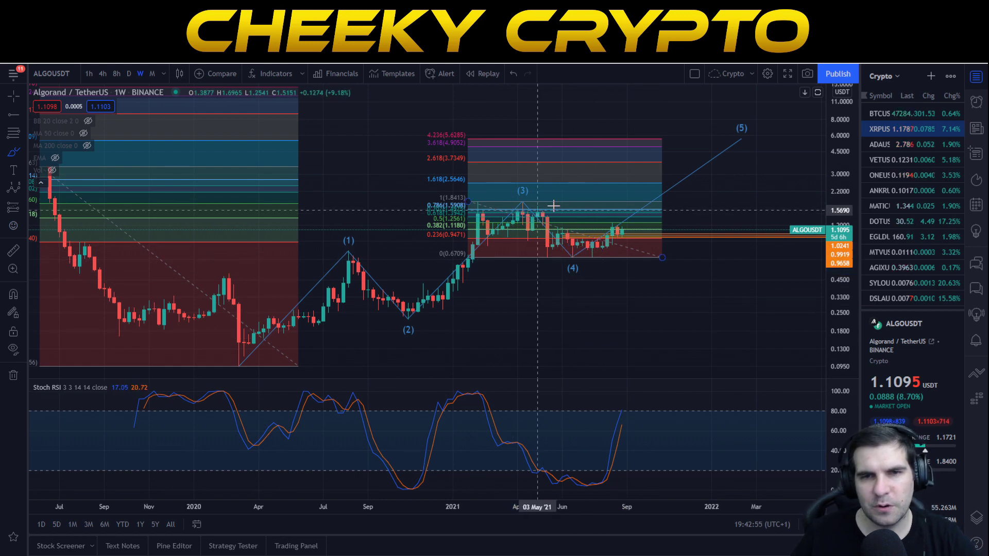
{"action": "mouse_move", "coordinate": [490, 125]}
{"action": "left_mouse_down"}
{"action": "mouse_move", "coordinate": [441, 106]}
{"action": "mouse_move", "coordinate": [348, 109]}
{"action": "left_mouse_up"}
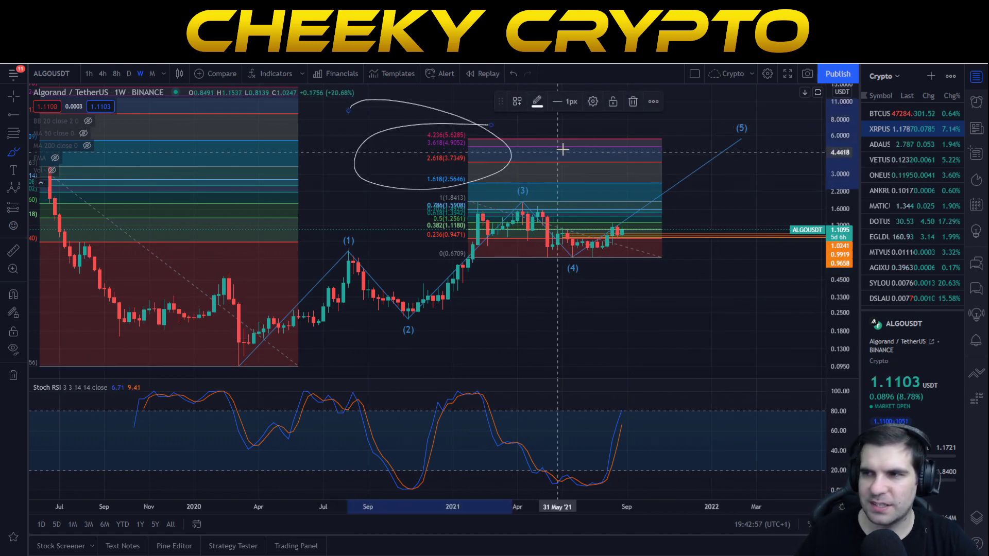
{"action": "key", "text": "Delete"}
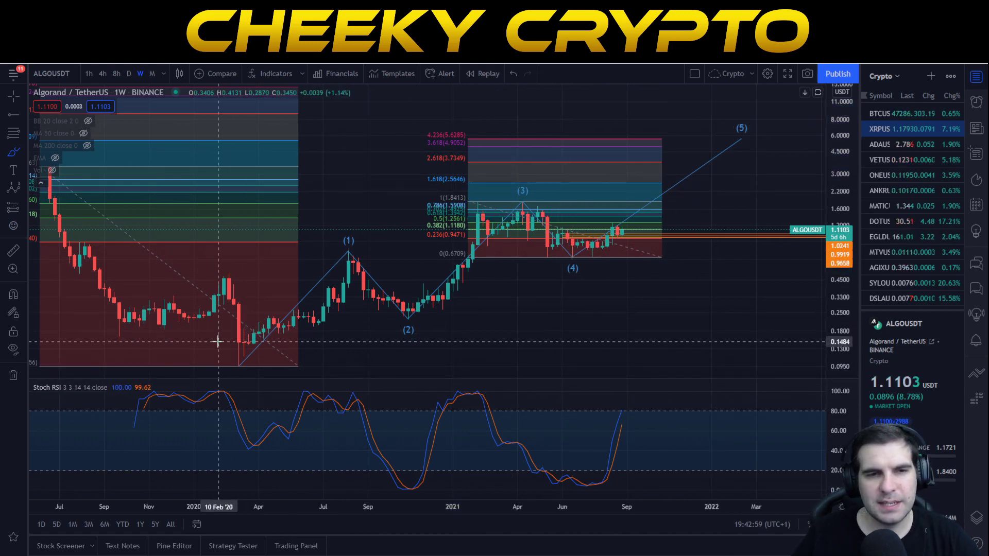
Step: Trace the five-wave path from the March 2020 low with the brush, mark the August 2021 candles, and delete both strokes
{"action": "mouse_move", "coordinate": [220, 340]}
{"action": "left_mouse_down"}
{"action": "mouse_move", "coordinate": [308, 256]}
{"action": "mouse_move", "coordinate": [396, 301]}
{"action": "mouse_move", "coordinate": [533, 165]}
{"action": "mouse_move", "coordinate": [567, 266]}
{"action": "mouse_move", "coordinate": [662, 172]}
{"action": "mouse_move", "coordinate": [729, 206]}
{"action": "mouse_move", "coordinate": [583, 160]}
{"action": "left_mouse_up"}
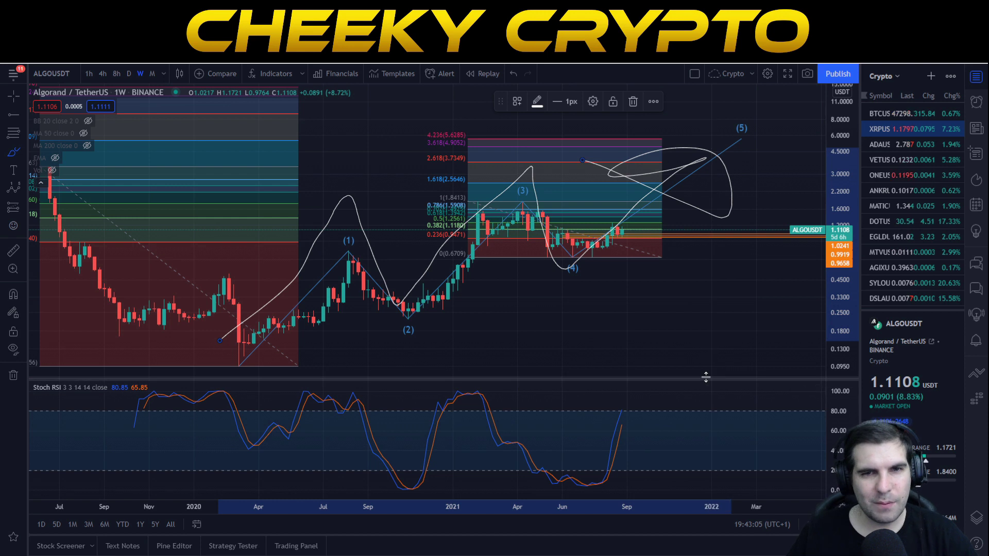
{"action": "key", "text": "Delete"}
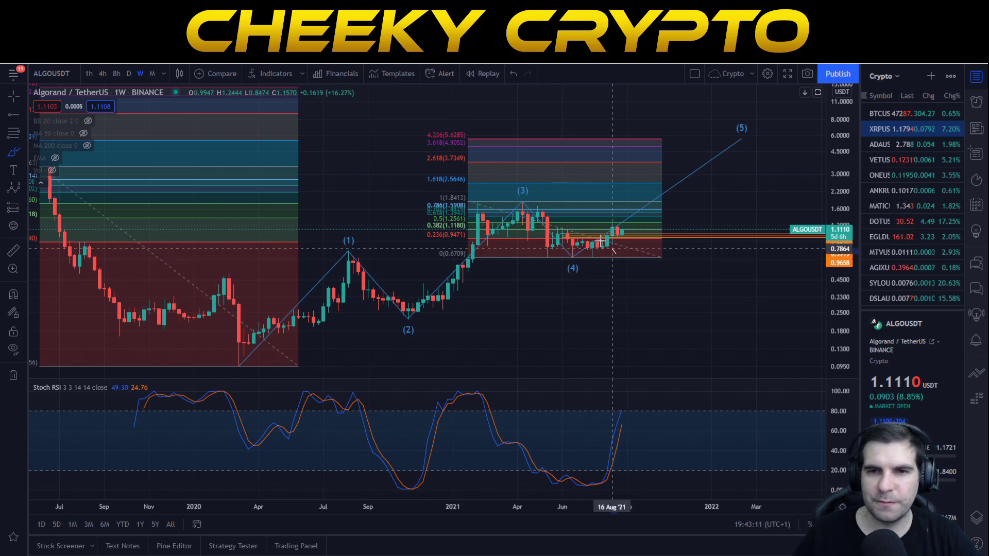
{"action": "left_click_drag", "start_coordinate": [612, 247], "coordinate": [606, 282]}
{"action": "key", "text": "Delete"}
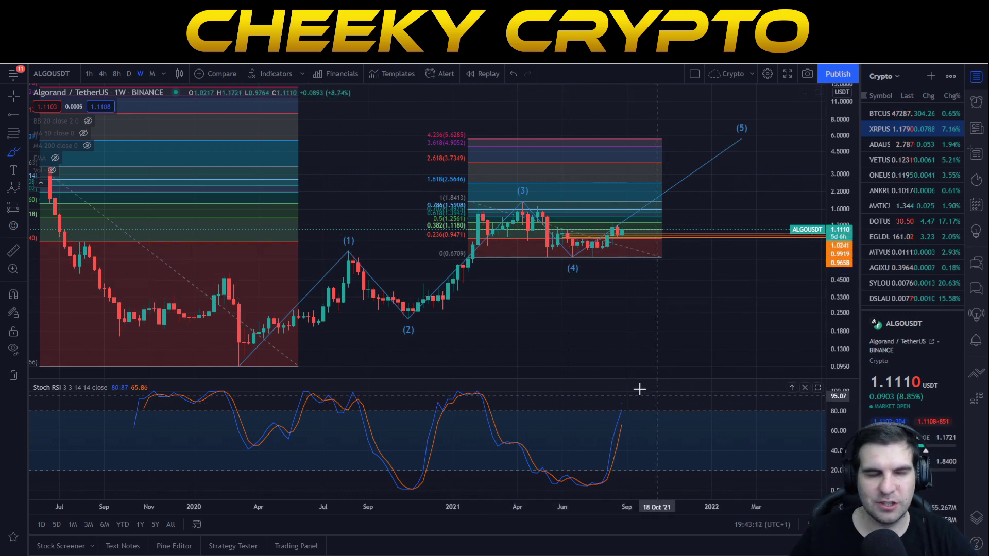
Step: Place a horizontal ray at the wave (1) high at 0.7510, then brush-mark the wave (4) lows and delete the mark
{"action": "left_click", "coordinate": [13, 94]}
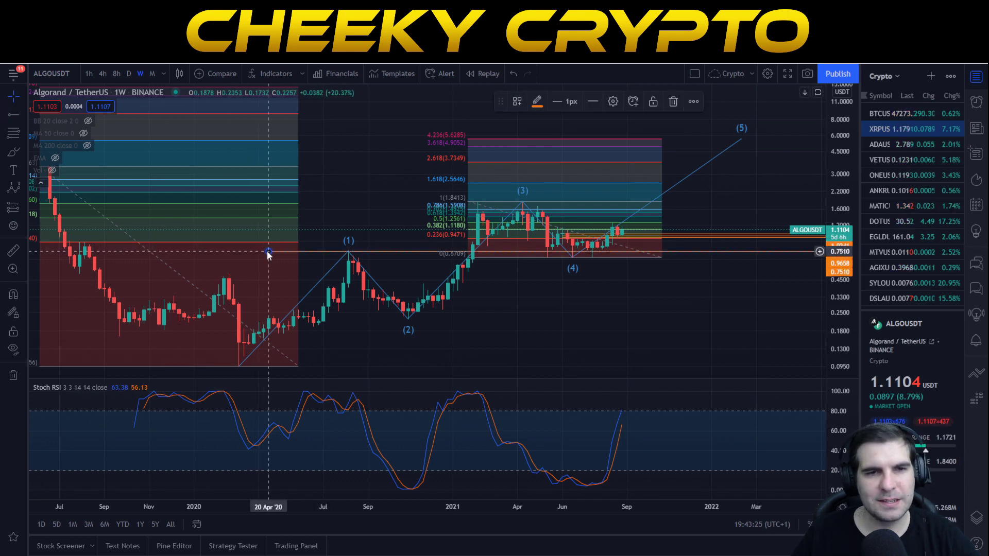
{"action": "left_click", "coordinate": [267, 253]}
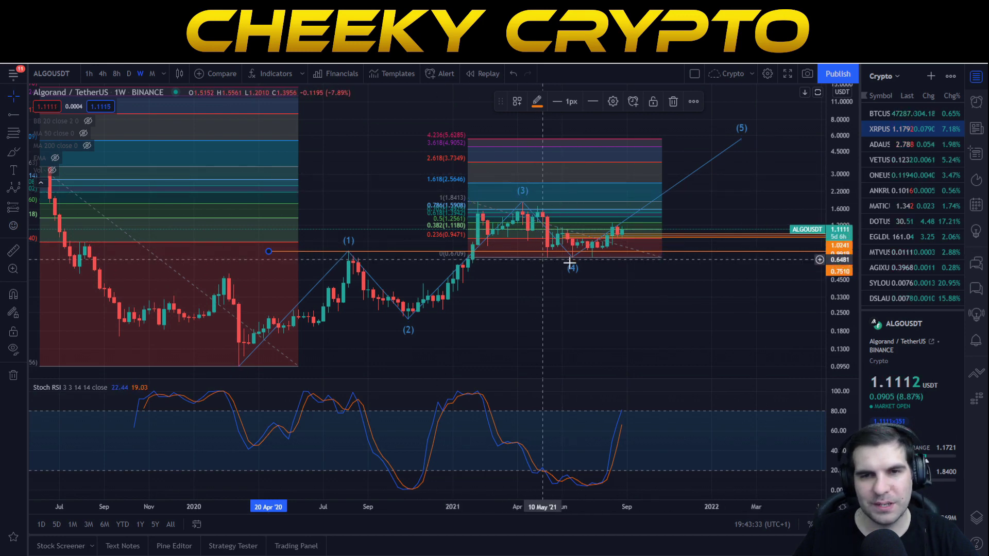
{"action": "left_click", "coordinate": [14, 151]}
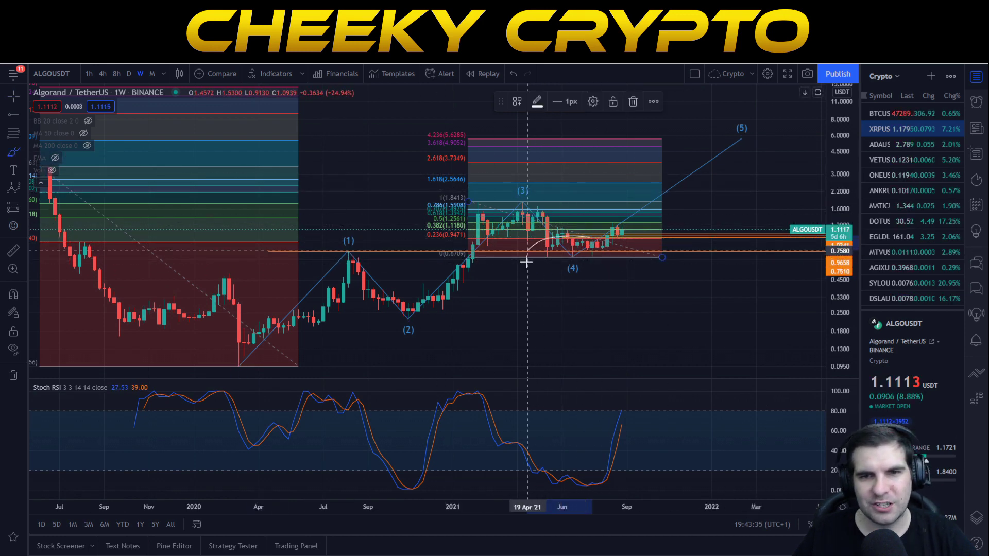
{"action": "left_click_drag", "start_coordinate": [527, 258], "coordinate": [528, 255]}
{"action": "key", "text": "Delete"}
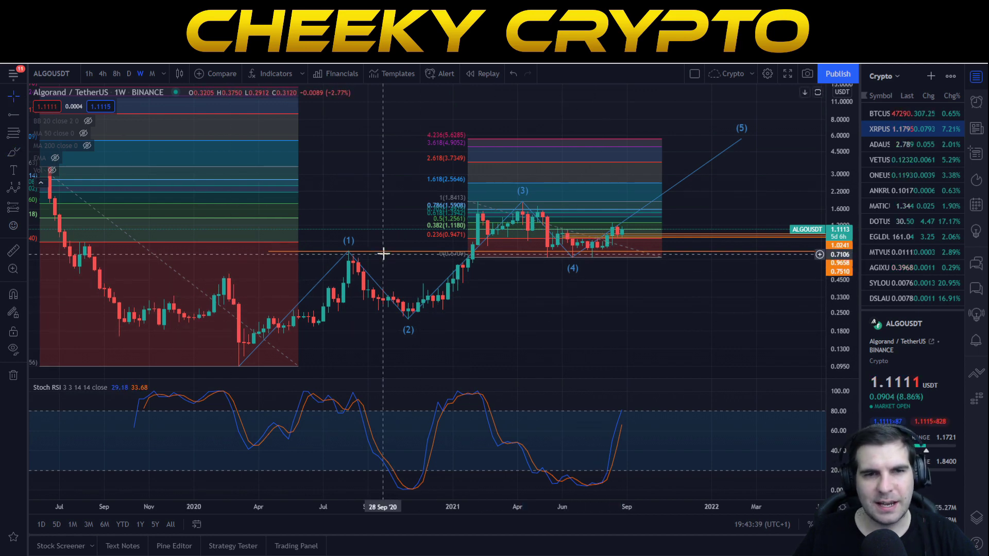
Step: Remove the horizontal ray at the wave (1) high and the (1) to (5) Elliott wave drawing from the chart
{"action": "left_click", "coordinate": [330, 265]}
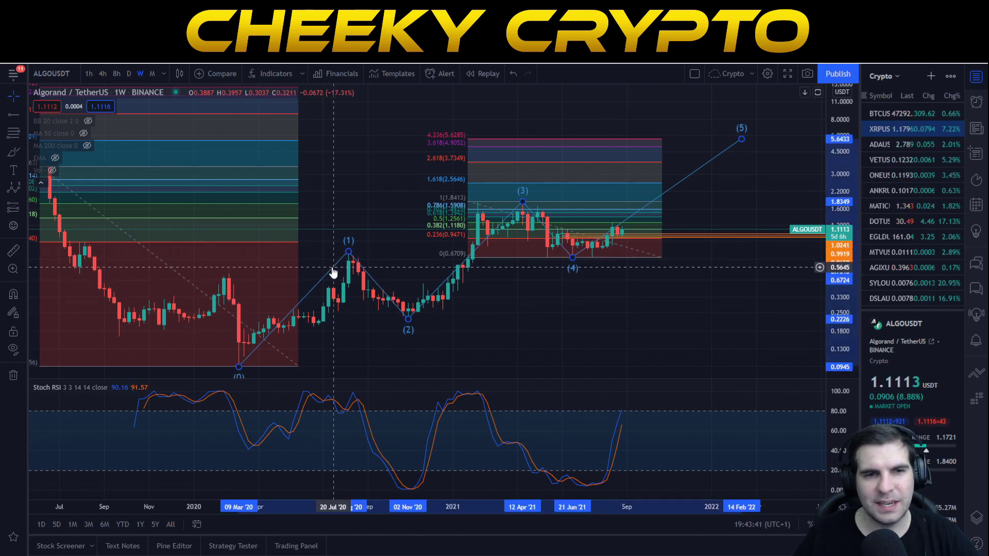
{"action": "key", "text": "Delete"}
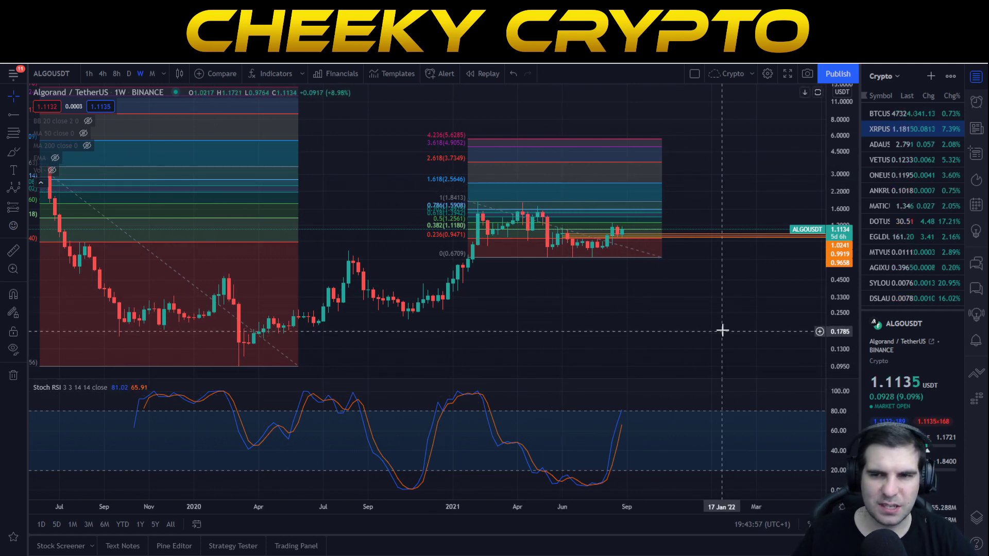
Step: Brush-mark the older Fibonacci retracement and circle the 2021 one, undoing each stroke
{"action": "left_click", "coordinate": [16, 153]}
{"action": "mouse_move", "coordinate": [257, 147]}
{"action": "left_mouse_down"}
{"action": "mouse_move", "coordinate": [183, 157]}
{"action": "mouse_move", "coordinate": [153, 194]}
{"action": "left_mouse_up"}
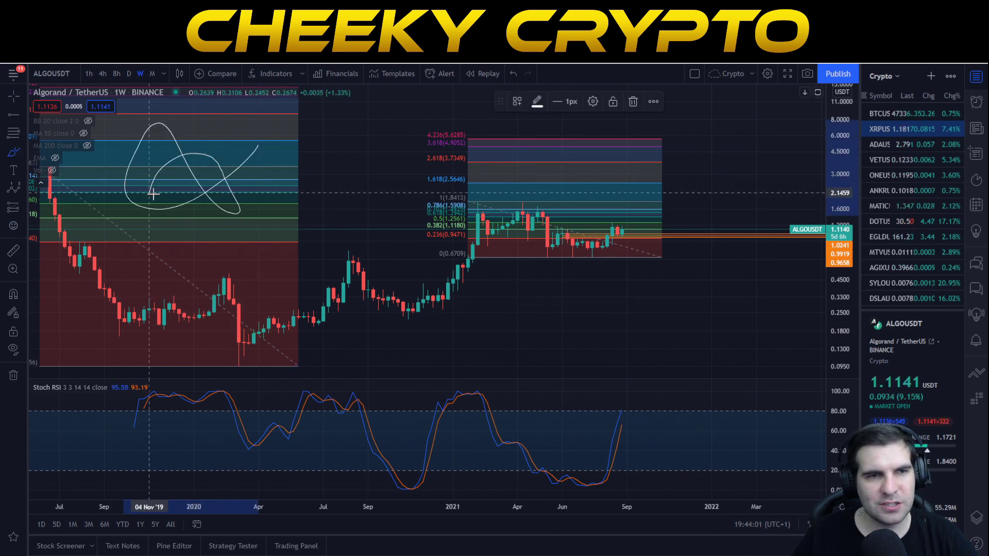
{"action": "key", "text": "ctrl+z"}
{"action": "left_click_drag", "start_coordinate": [609, 176], "coordinate": [438, 202]}
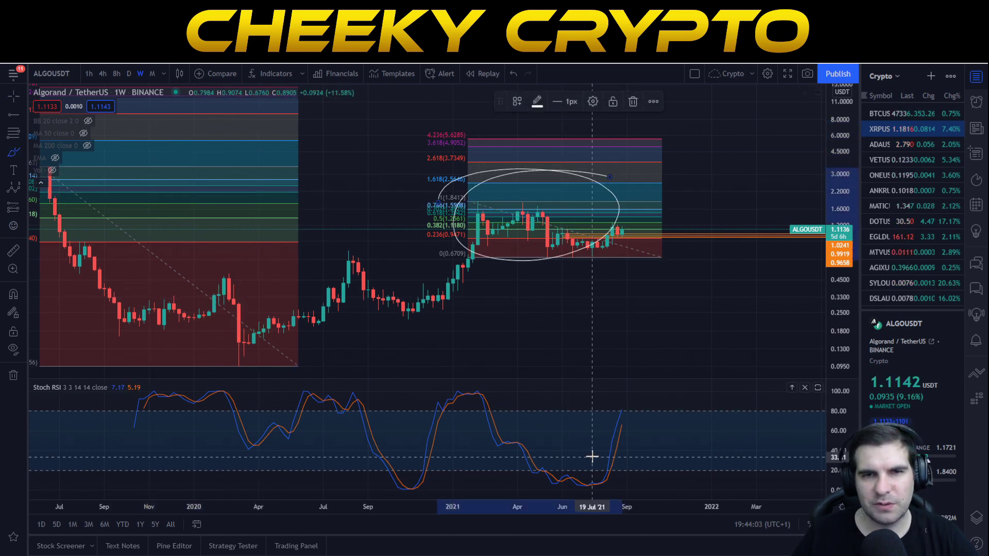
{"action": "key", "text": "ctrl+z"}
Step: Brush-mark the Stoch RSI's latest rise, its projected path, its early 2021 peak and its mid-2021 low, deleting each stroke
{"action": "mouse_move", "coordinate": [661, 405]}
{"action": "left_mouse_down"}
{"action": "mouse_move", "coordinate": [570, 428]}
{"action": "mouse_move", "coordinate": [538, 392]}
{"action": "left_mouse_up"}
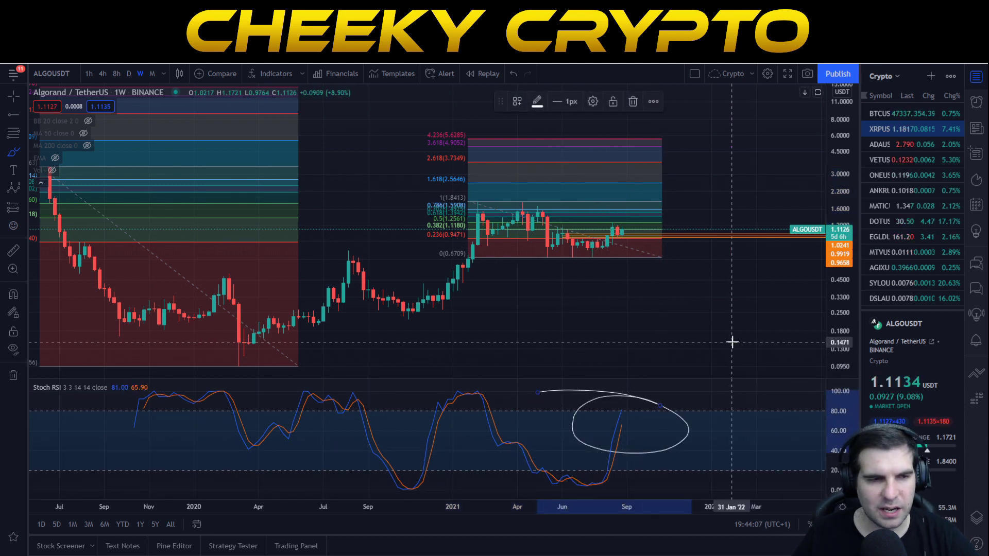
{"action": "key", "text": "Delete"}
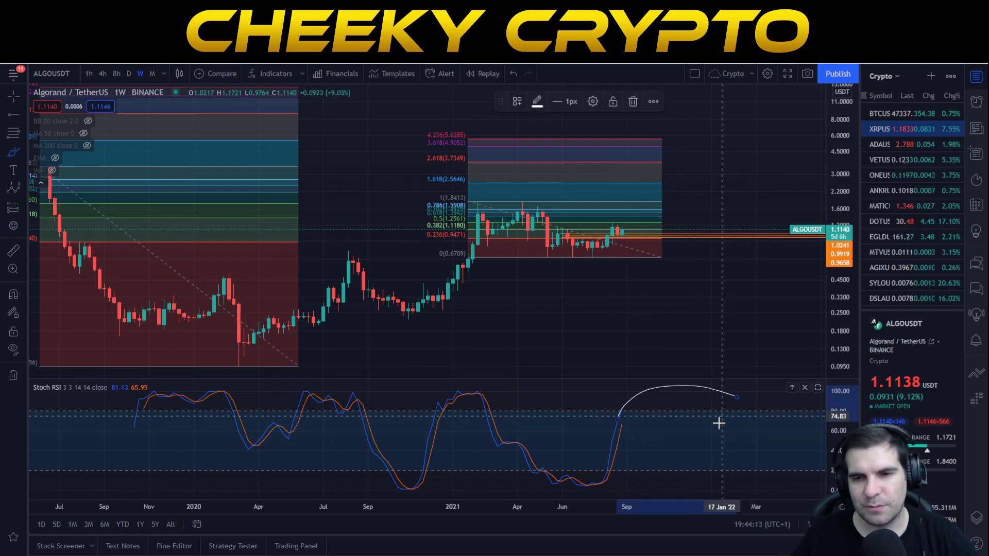
{"action": "mouse_move", "coordinate": [506, 395]}
{"action": "left_mouse_down"}
{"action": "mouse_move", "coordinate": [558, 391]}
{"action": "mouse_move", "coordinate": [526, 379]}
{"action": "left_mouse_up"}
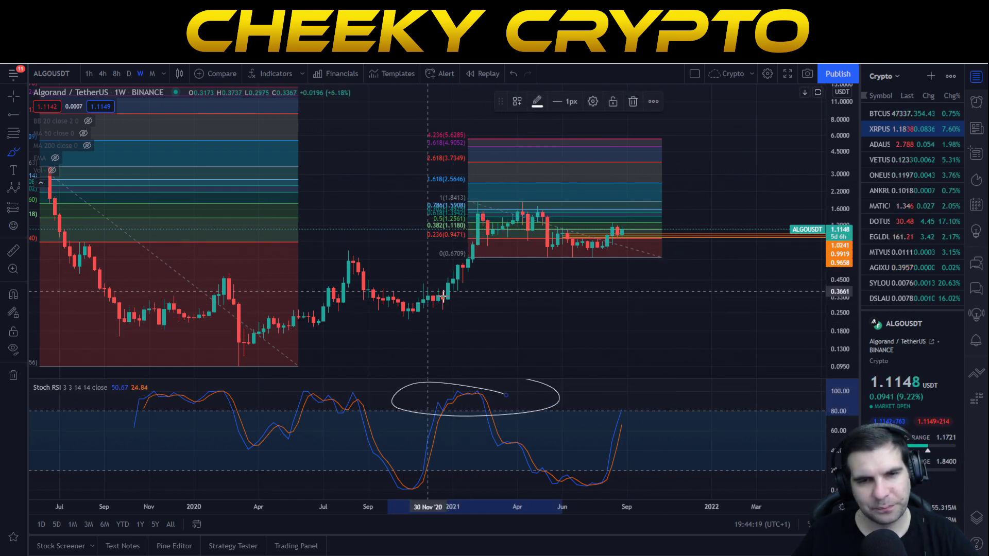
{"action": "key", "text": "Delete"}
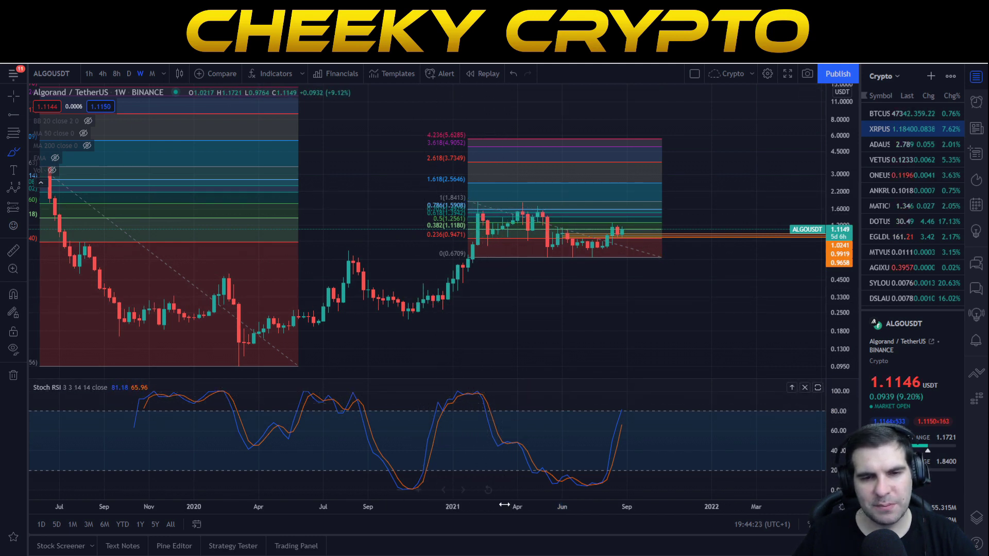
{"action": "left_click_drag", "start_coordinate": [611, 462], "coordinate": [558, 451]}
{"action": "key", "text": "Delete"}
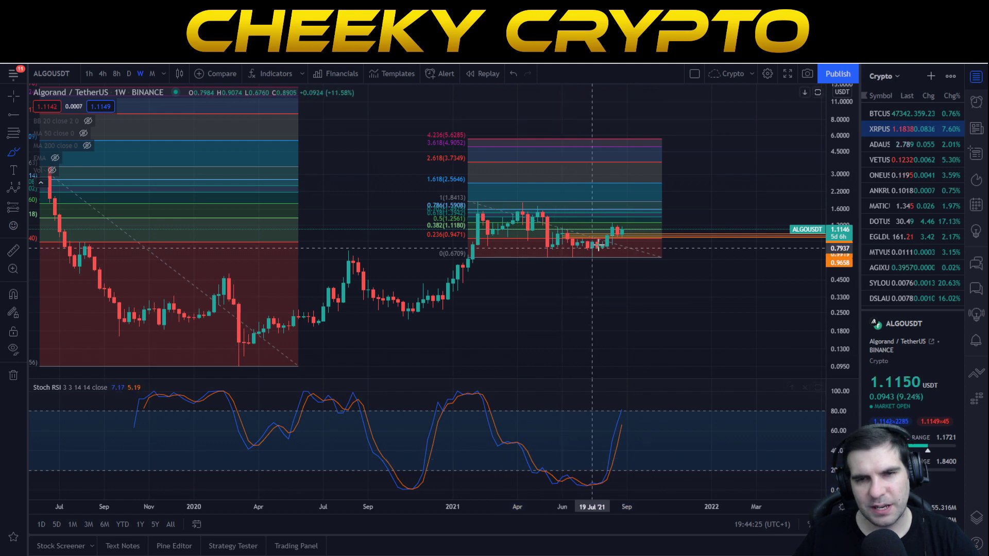
Step: Brush-mark the mid-2021 price dip, the late 2020 consolidation and the spring 2020 candles, clearing the strokes
{"action": "left_click_drag", "start_coordinate": [547, 225], "coordinate": [537, 227]}
{"action": "key", "text": "Delete"}
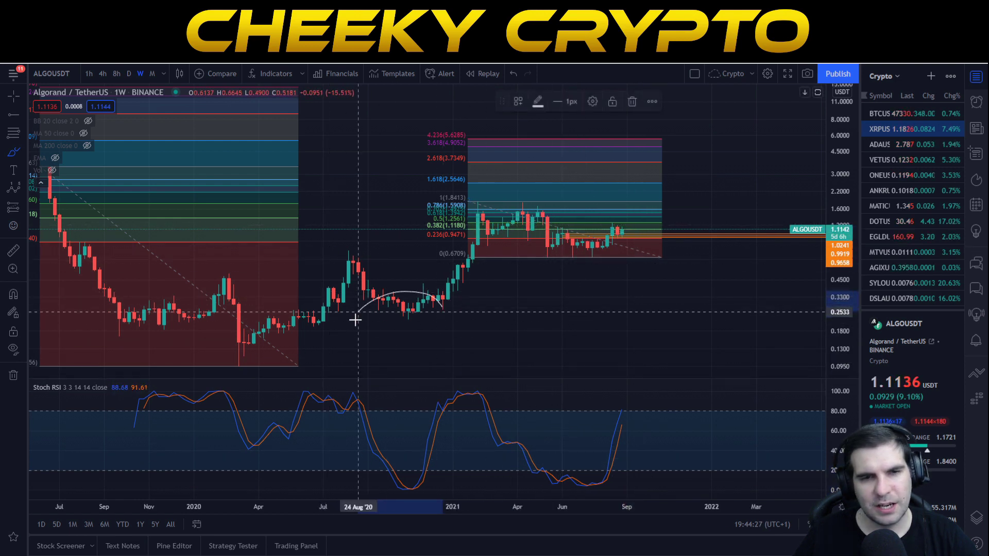
{"action": "left_click_drag", "start_coordinate": [353, 316], "coordinate": [360, 311]}
{"action": "left_click_drag", "start_coordinate": [366, 253], "coordinate": [278, 259]}
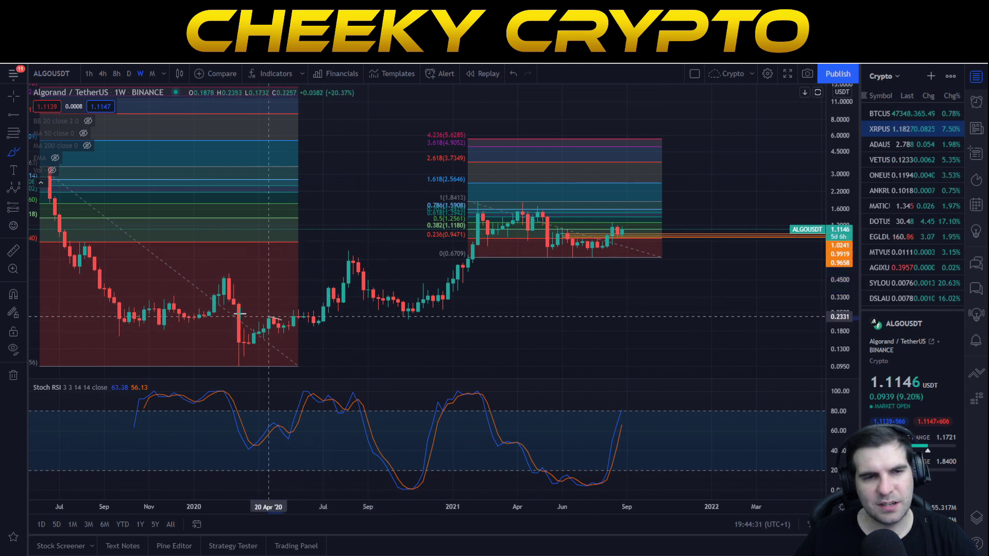
{"action": "left_click_drag", "start_coordinate": [319, 327], "coordinate": [357, 357]}
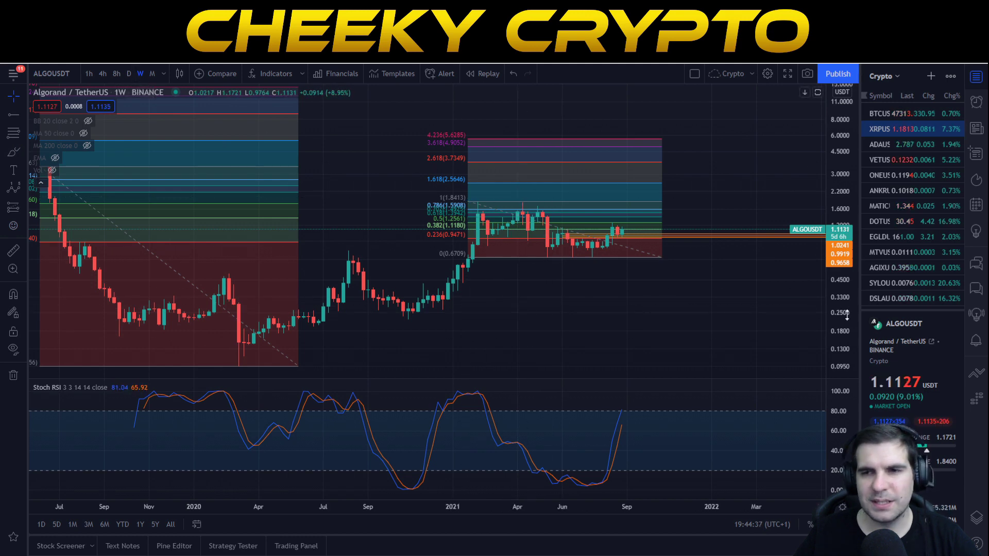
Step: Draw a rectangle between the 0.618 and 0.786 levels of the 2021 Fibonacci retracement, ending at 25 Oct '21
{"action": "left_click_drag", "start_coordinate": [846, 315], "coordinate": [845, 260]}
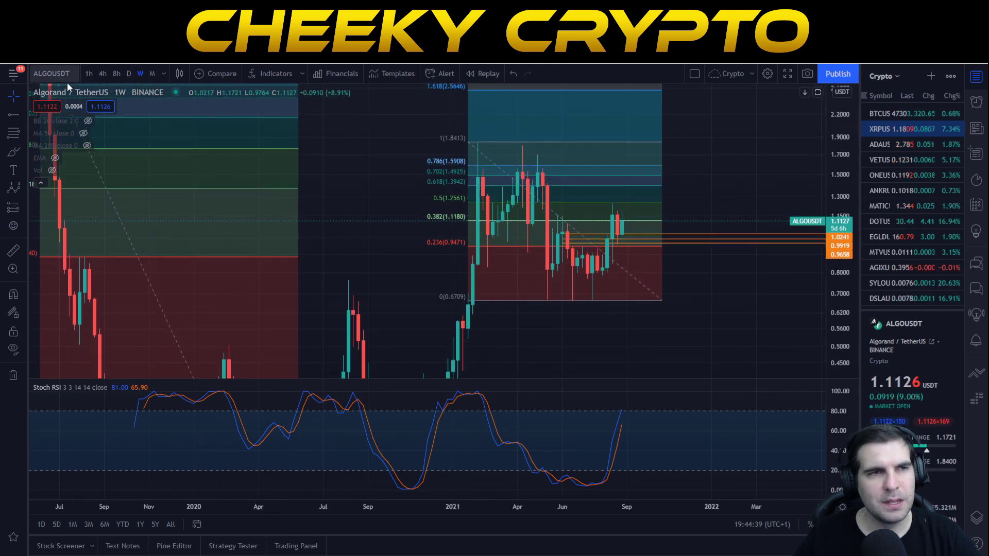
{"action": "left_click_drag", "start_coordinate": [701, 159], "coordinate": [662, 221]}
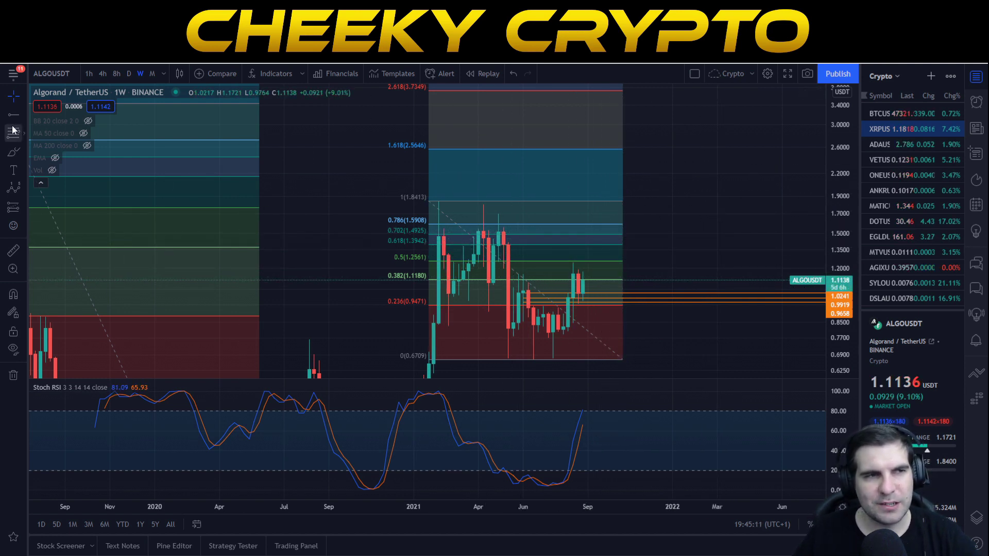
{"action": "left_click", "coordinate": [23, 153]}
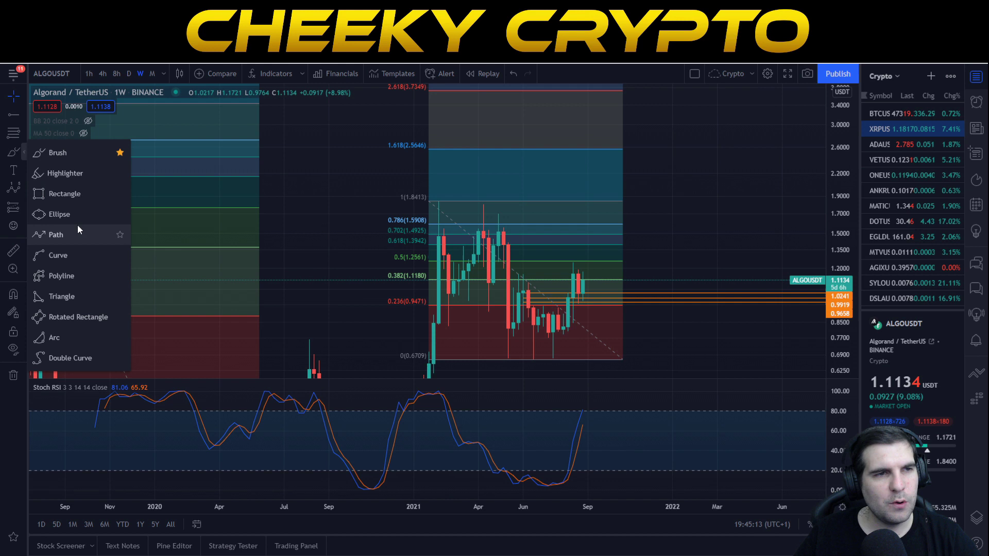
{"action": "left_click", "coordinate": [62, 191]}
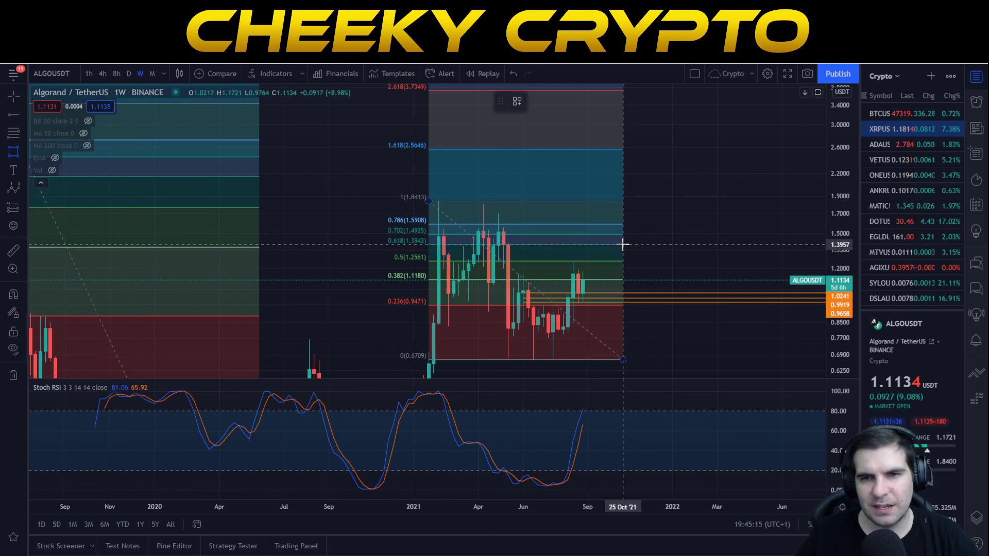
{"action": "left_click_drag", "start_coordinate": [623, 246], "coordinate": [523, 224]}
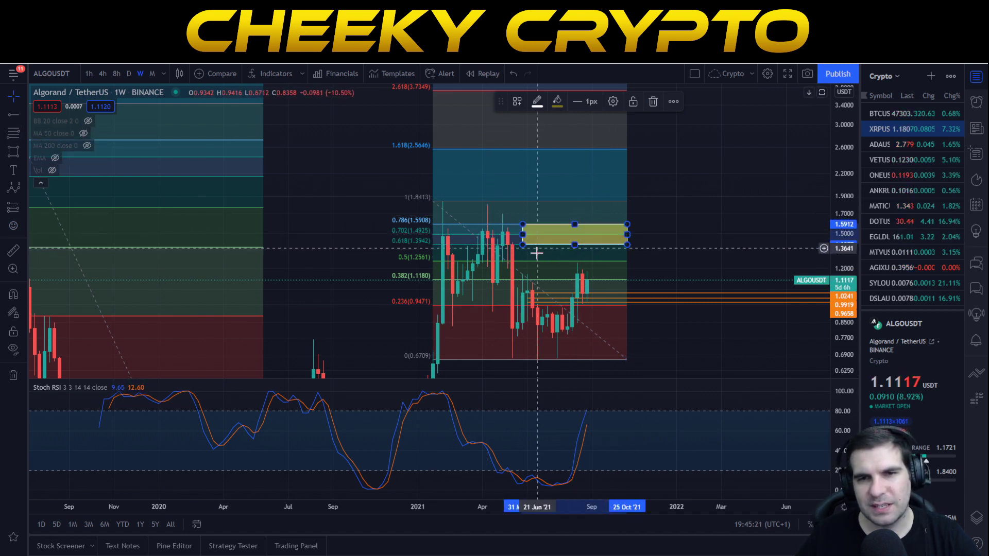
Step: Brush an upward arrow above the yellow rectangle towards the 1.618 level of the 2021 Fibonacci retracement and undo it
{"action": "left_click", "coordinate": [657, 264]}
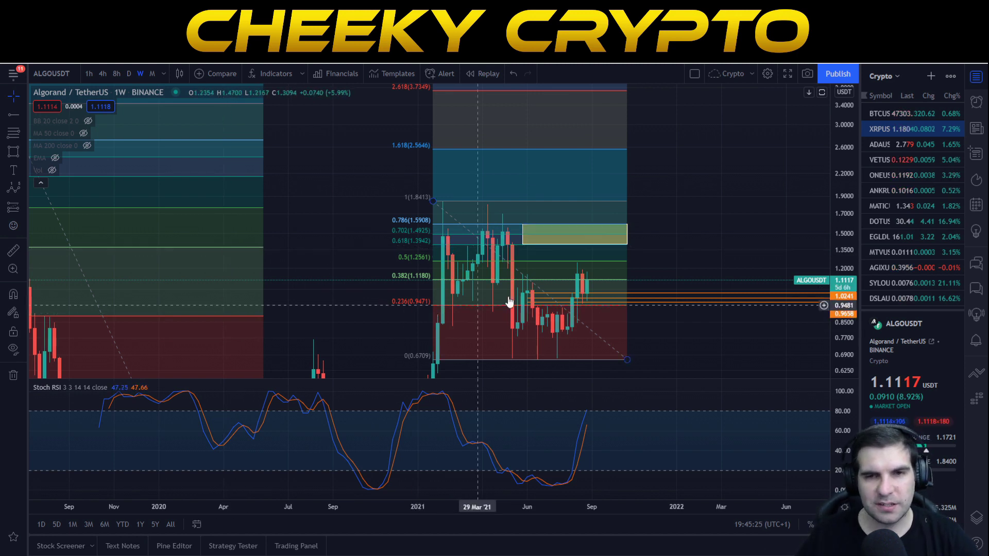
{"action": "left_click", "coordinate": [23, 150]}
{"action": "left_click", "coordinate": [58, 156]}
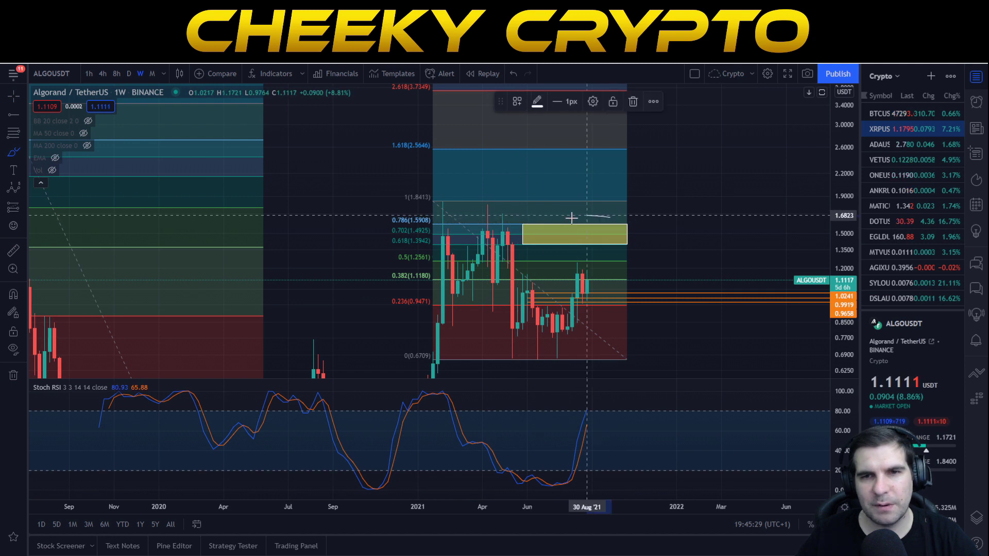
{"action": "mouse_move", "coordinate": [602, 219]}
{"action": "left_mouse_down"}
{"action": "mouse_move", "coordinate": [603, 157]}
{"action": "mouse_move", "coordinate": [586, 177]}
{"action": "mouse_move", "coordinate": [566, 179]}
{"action": "left_mouse_up"}
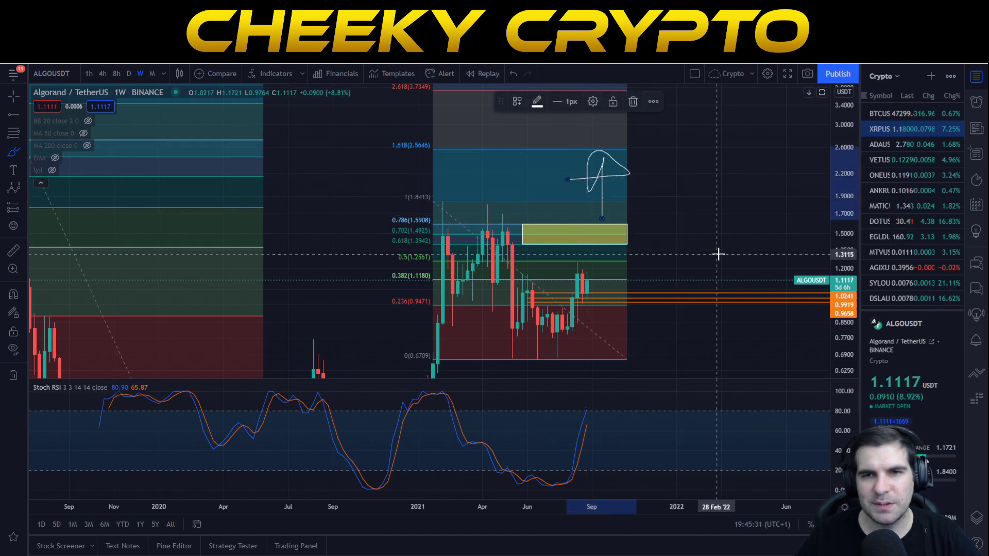
{"action": "key", "text": "ctrl+z"}
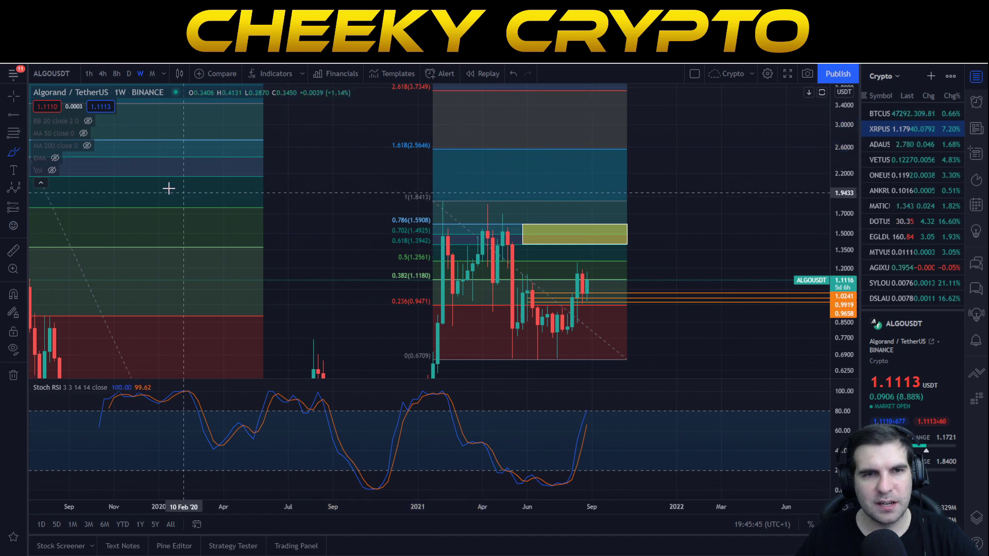
Step: Examine the upper extension levels, up to 4.236, on both the 2021 and the older 2019 Fibonacci retracements
{"action": "left_click_drag", "start_coordinate": [363, 134], "coordinate": [362, 252]}
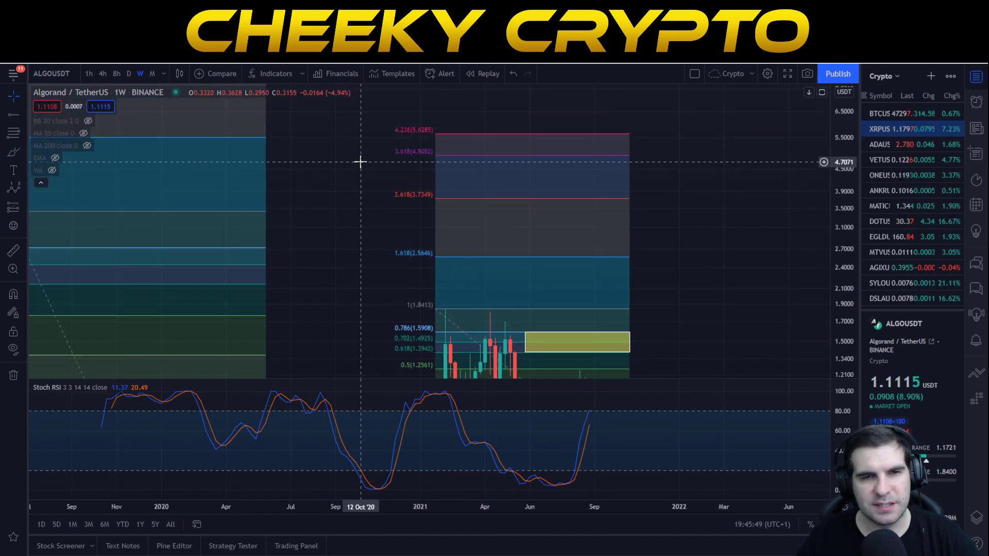
{"action": "left_click_drag", "start_coordinate": [361, 163], "coordinate": [324, 205]}
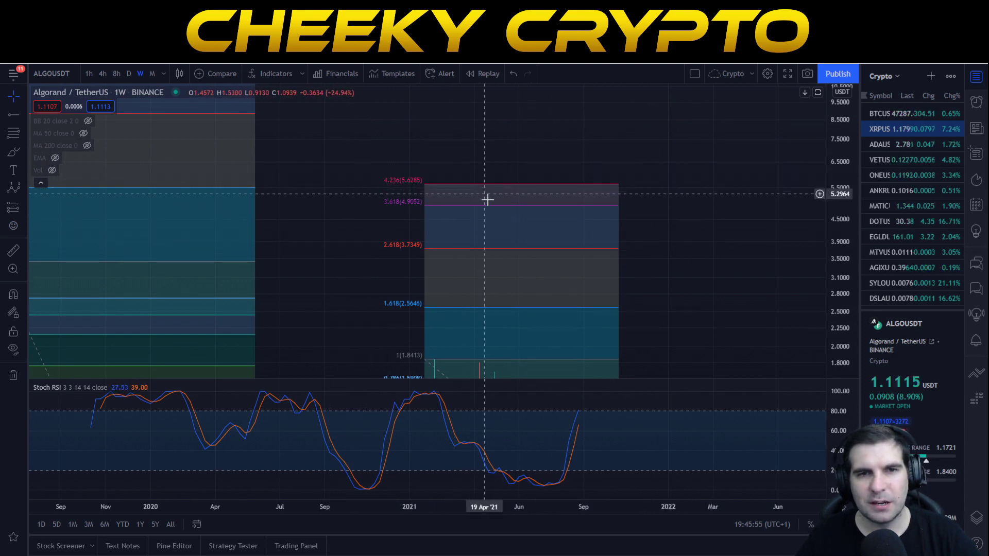
{"action": "left_click_drag", "start_coordinate": [679, 333], "coordinate": [667, 255]}
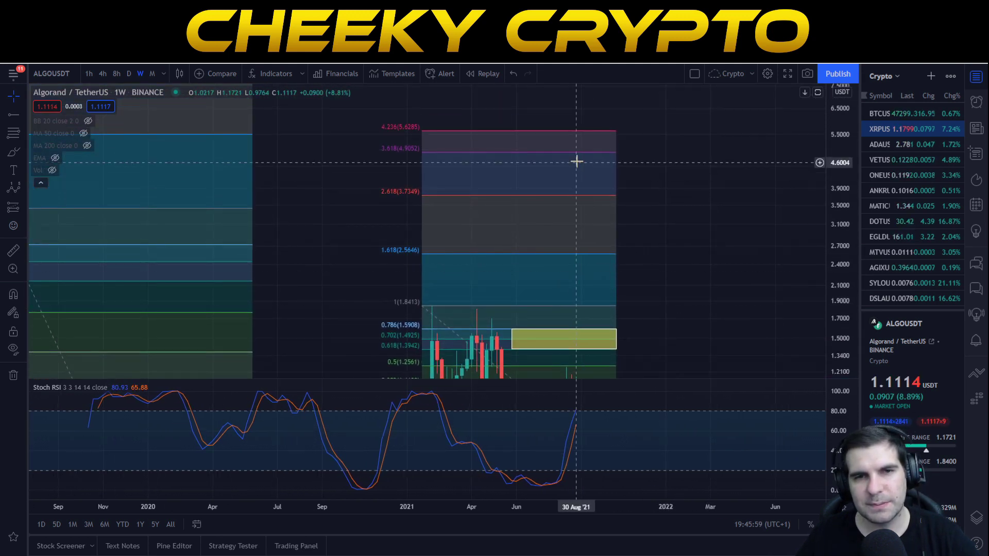
{"action": "left_click_drag", "start_coordinate": [664, 185], "coordinate": [676, 300]}
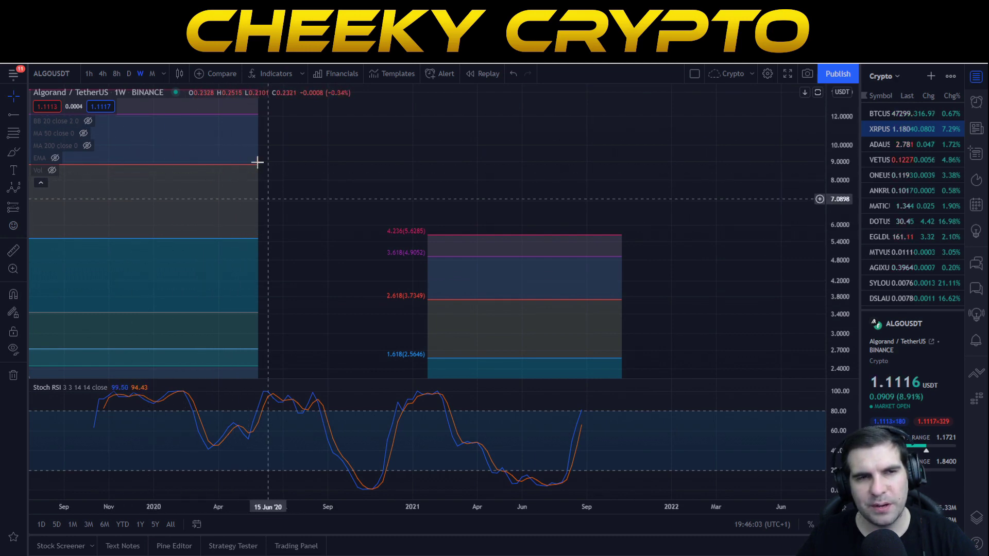
{"action": "left_click_drag", "start_coordinate": [347, 302], "coordinate": [537, 89]}
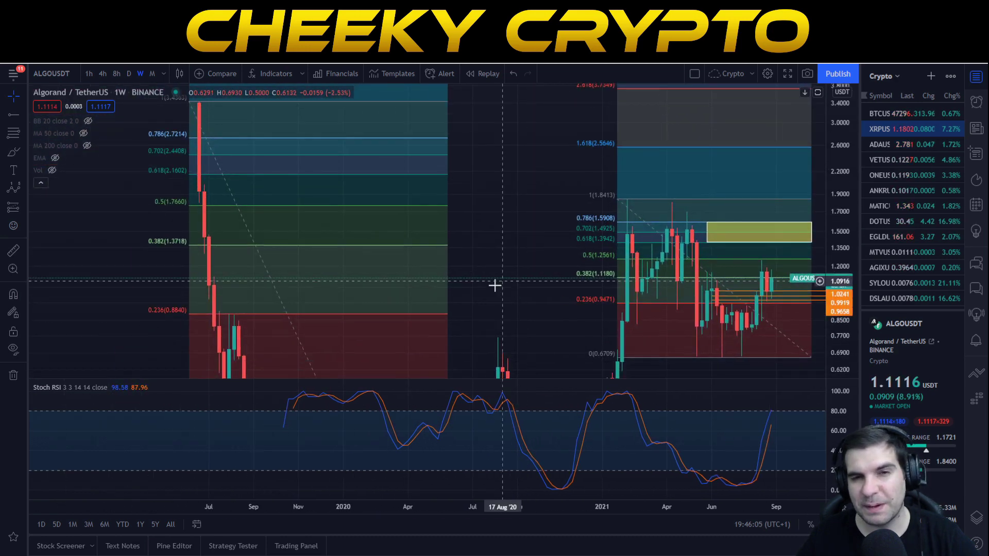
{"action": "left_click_drag", "start_coordinate": [497, 278], "coordinate": [671, 379]}
{"action": "left_click_drag", "start_coordinate": [383, 213], "coordinate": [282, 298]}
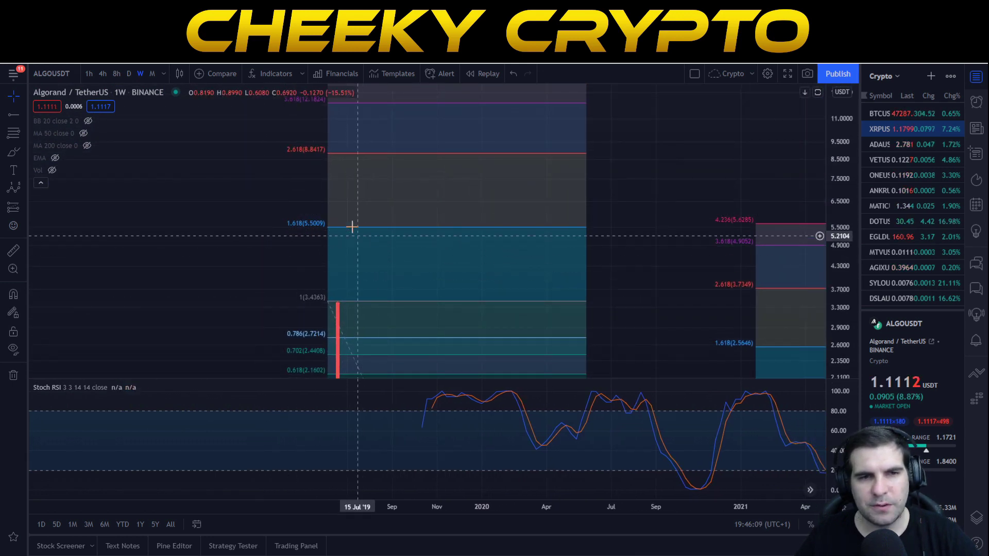
{"action": "left_click_drag", "start_coordinate": [317, 179], "coordinate": [309, 242]}
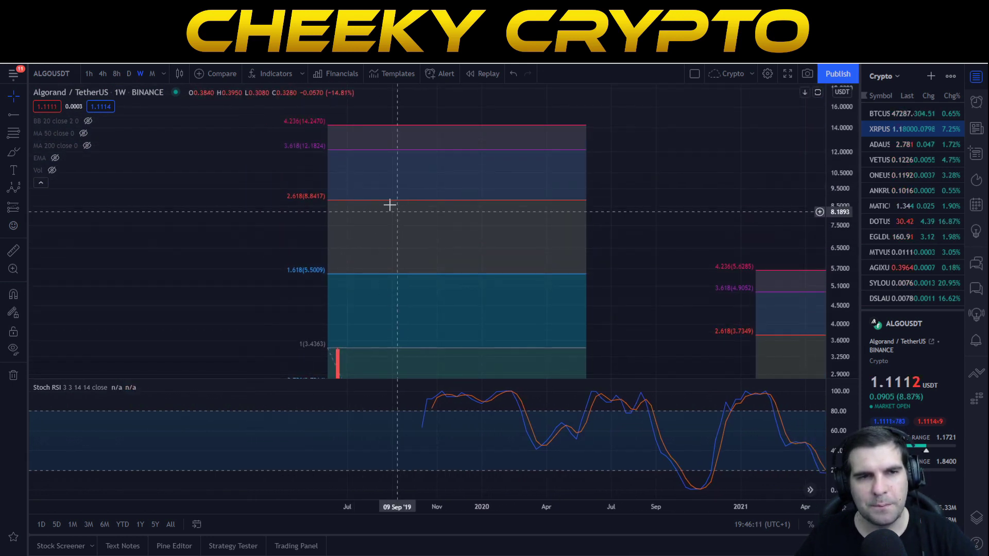
{"action": "mouse_move", "coordinate": [327, 186]}
{"action": "left_mouse_down"}
{"action": "mouse_move", "coordinate": [280, 201]}
{"action": "mouse_move", "coordinate": [330, 203]}
{"action": "left_mouse_up"}
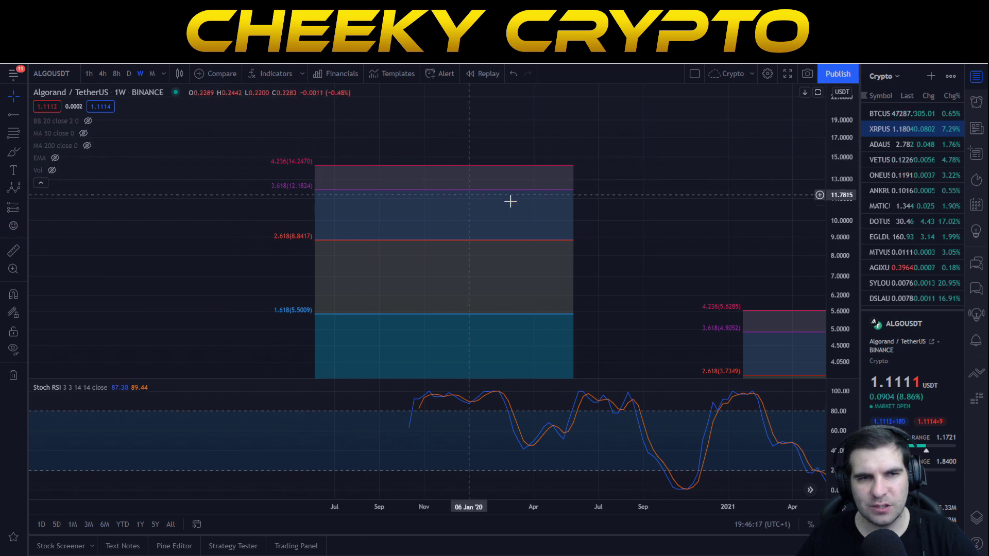
{"action": "left_click_drag", "start_coordinate": [634, 309], "coordinate": [488, 214]}
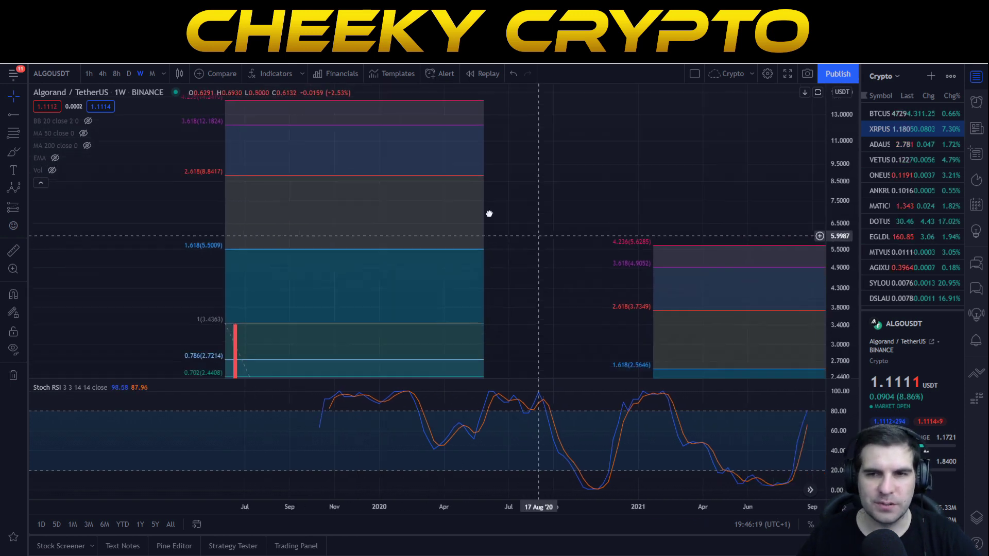
{"action": "left_click_drag", "start_coordinate": [666, 260], "coordinate": [845, 424]}
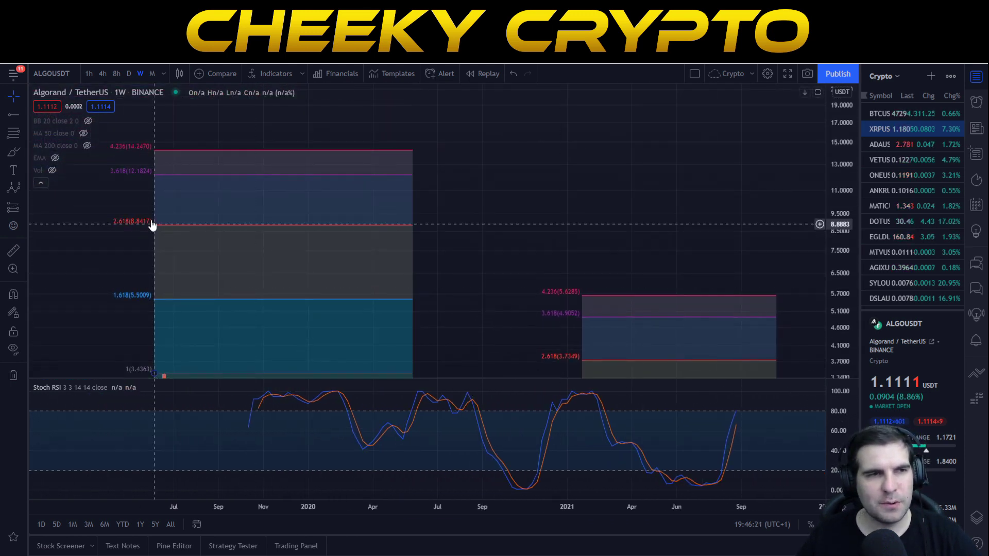
Step: Brush-mark the older Fibonacci retracement's 2.618 level and the 2021 retracement's upper extension levels, clearing each stroke
{"action": "key", "text": "alt+f"}
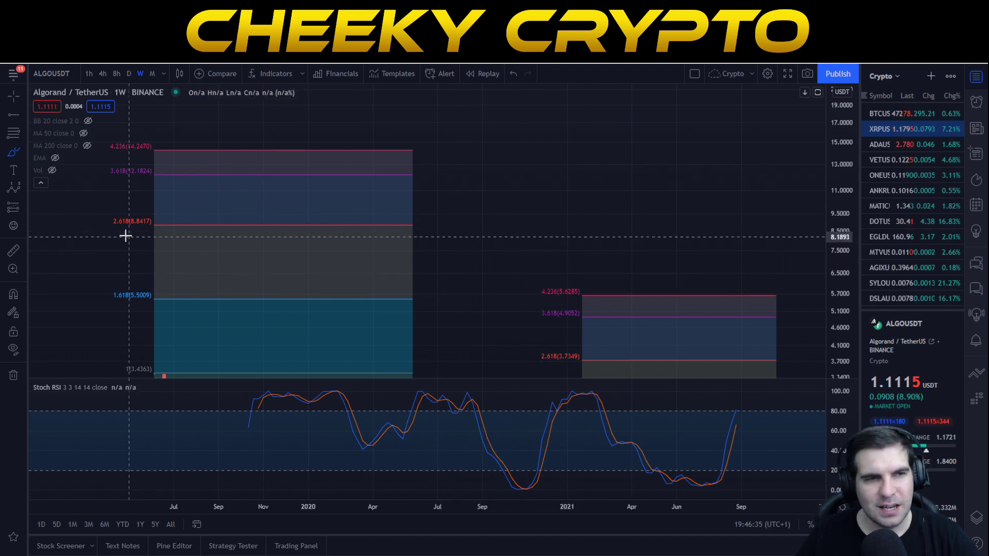
{"action": "mouse_move", "coordinate": [150, 240]}
{"action": "left_mouse_down"}
{"action": "mouse_move", "coordinate": [530, 238]}
{"action": "mouse_move", "coordinate": [473, 245]}
{"action": "left_mouse_up"}
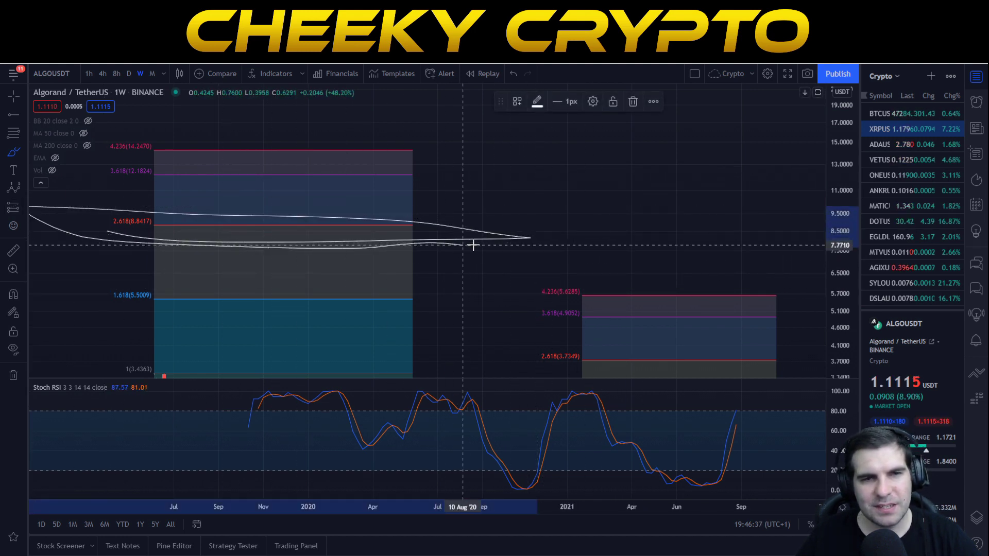
{"action": "key", "text": "Delete"}
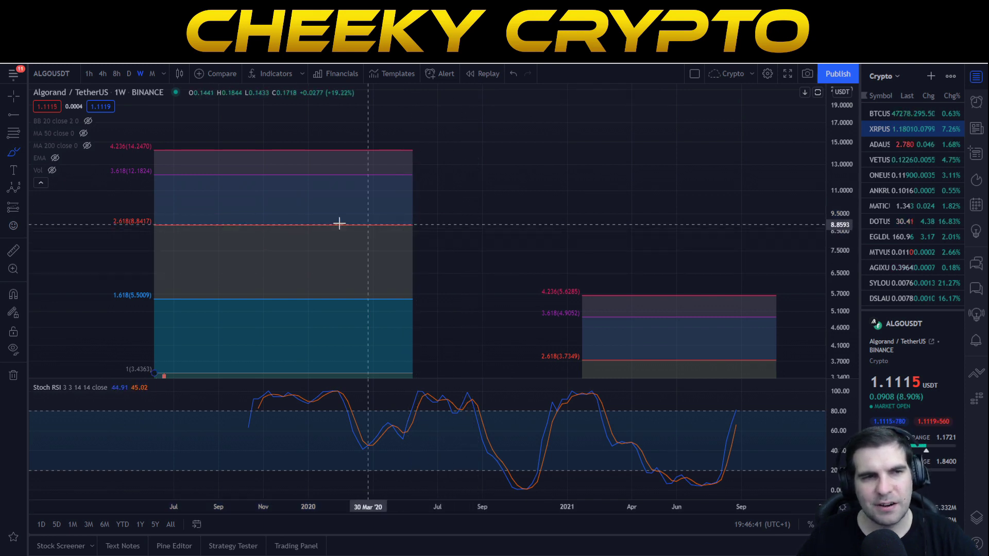
{"action": "mouse_move", "coordinate": [599, 355]}
{"action": "left_mouse_down"}
{"action": "mouse_move", "coordinate": [627, 214]}
{"action": "mouse_move", "coordinate": [651, 261]}
{"action": "mouse_move", "coordinate": [569, 281]}
{"action": "left_mouse_up"}
{"action": "key", "text": "ctrl+z"}
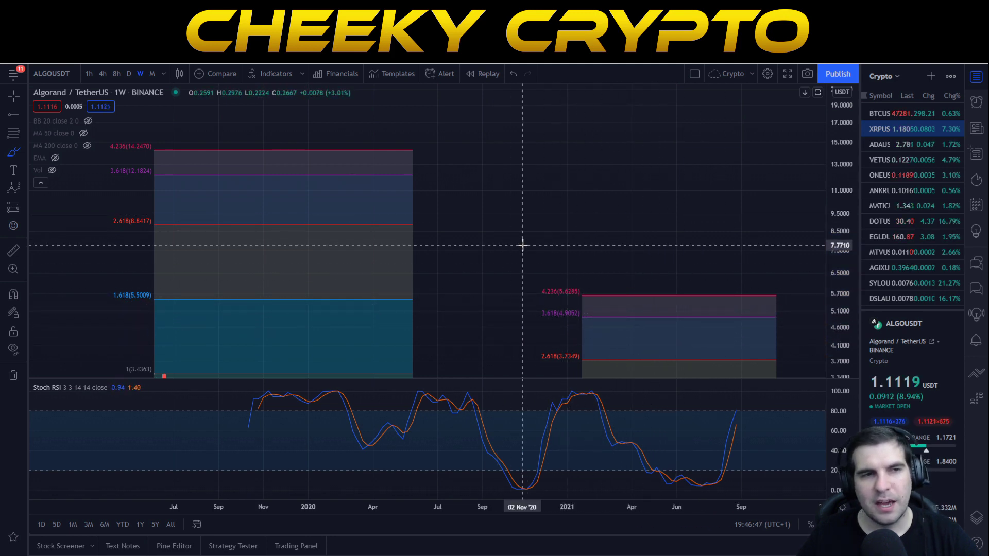
Step: Underline the older retracement's 2.618 level and circle its 3.618 and 4.236 levels with the brush, undoing each stroke
{"action": "left_click_drag", "start_coordinate": [118, 232], "coordinate": [241, 238]}
{"action": "key", "text": "ctrl+z"}
{"action": "left_click_drag", "start_coordinate": [101, 187], "coordinate": [267, 201]}
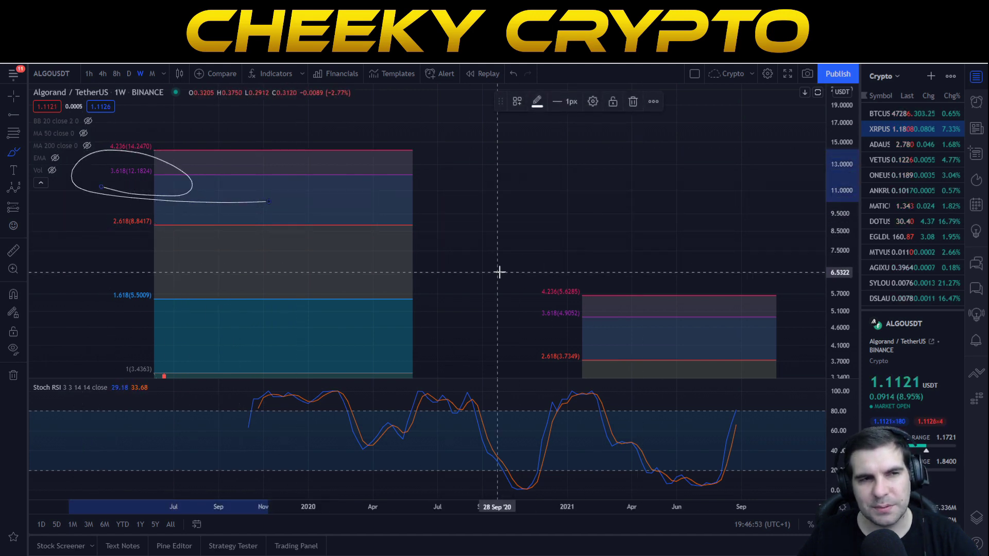
{"action": "key", "text": "ctrl+z"}
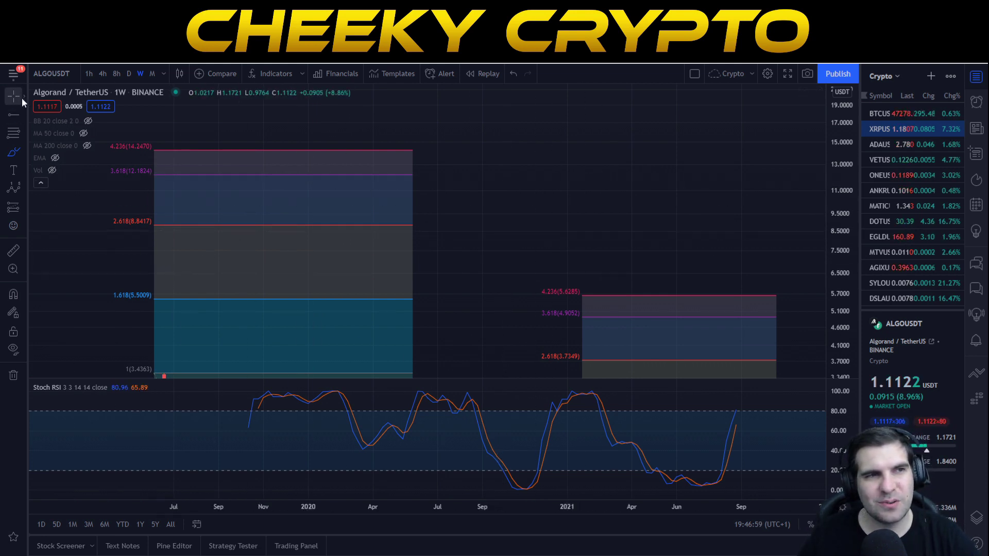
Step: Examine the 2021 Fibonacci retracement from its 0 level up to its 4.236 extension together with the recent candles
{"action": "left_click_drag", "start_coordinate": [804, 281], "coordinate": [631, 170]}
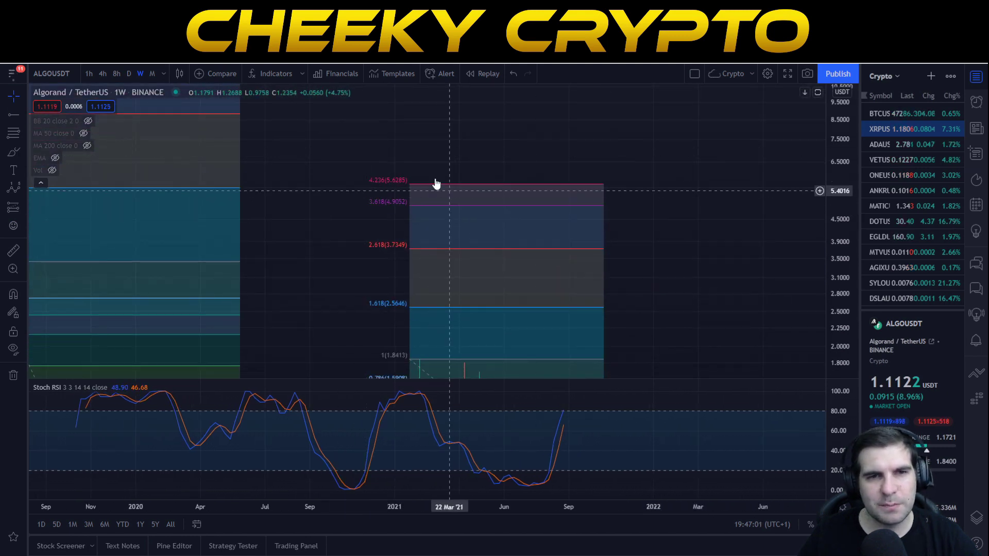
{"action": "left_click_drag", "start_coordinate": [664, 317], "coordinate": [684, 225]}
{"action": "left_click_drag", "start_coordinate": [705, 184], "coordinate": [709, 258]}
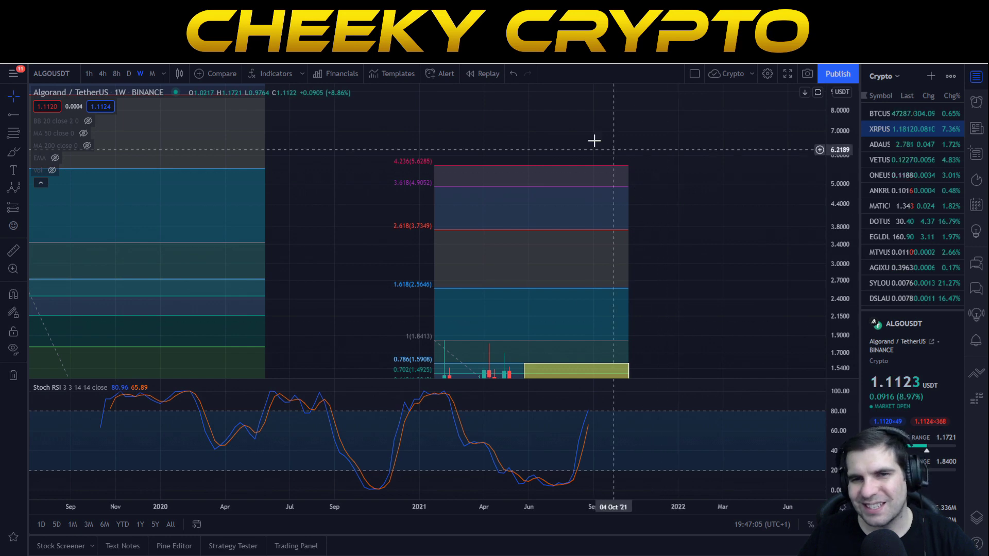
{"action": "left_click_drag", "start_coordinate": [557, 189], "coordinate": [563, 283]}
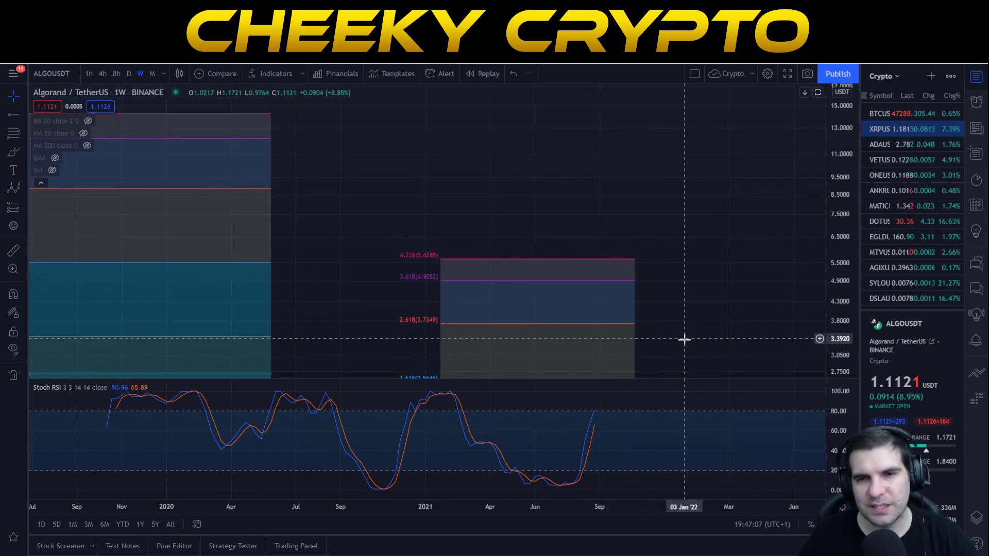
{"action": "left_click_drag", "start_coordinate": [684, 339], "coordinate": [626, 267]}
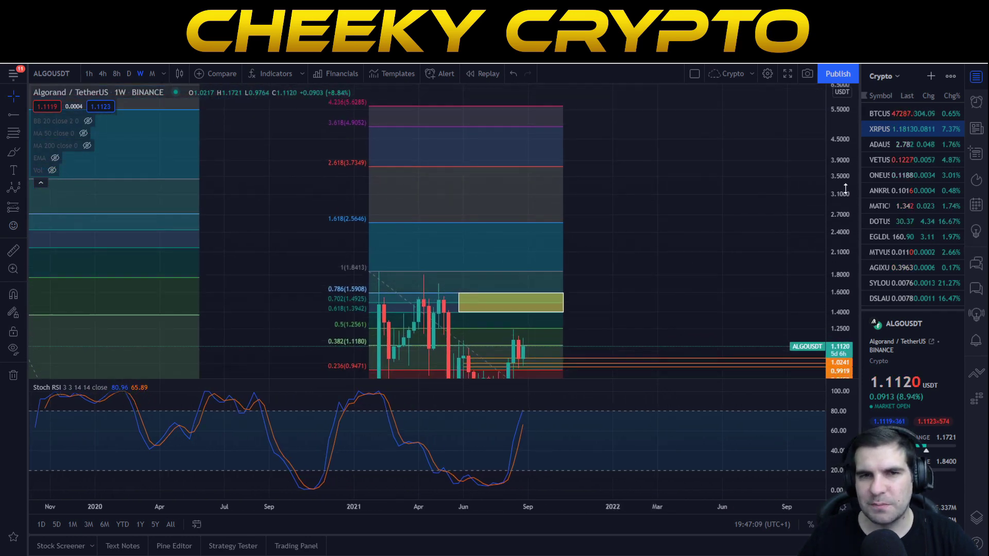
{"action": "left_click_drag", "start_coordinate": [845, 188], "coordinate": [845, 278]}
{"action": "left_click_drag", "start_coordinate": [685, 250], "coordinate": [814, 225]}
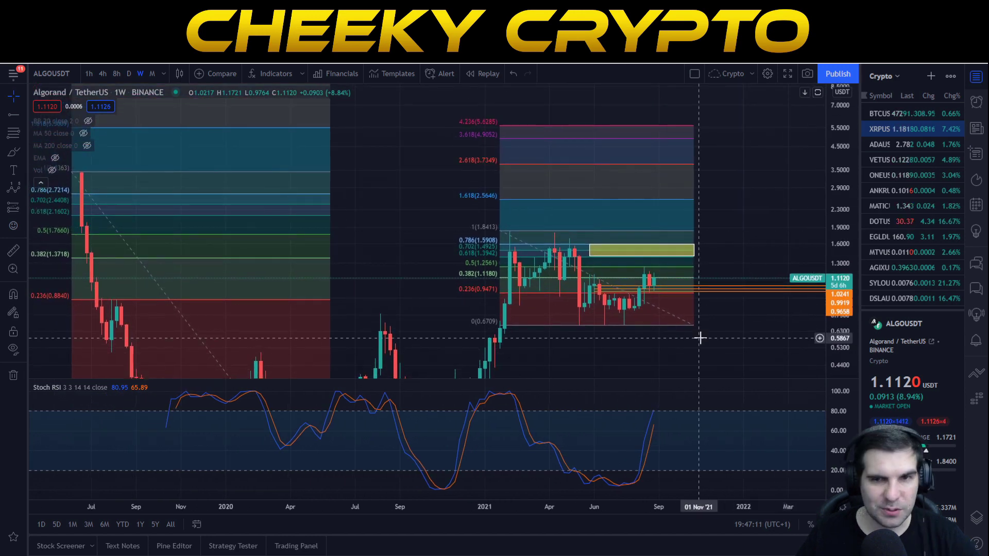
{"action": "scroll", "coordinate": [700, 337], "scroll_direction": "up", "scroll_amount": 3}
{"action": "scroll", "coordinate": [634, 315], "scroll_direction": "up", "scroll_amount": 3}
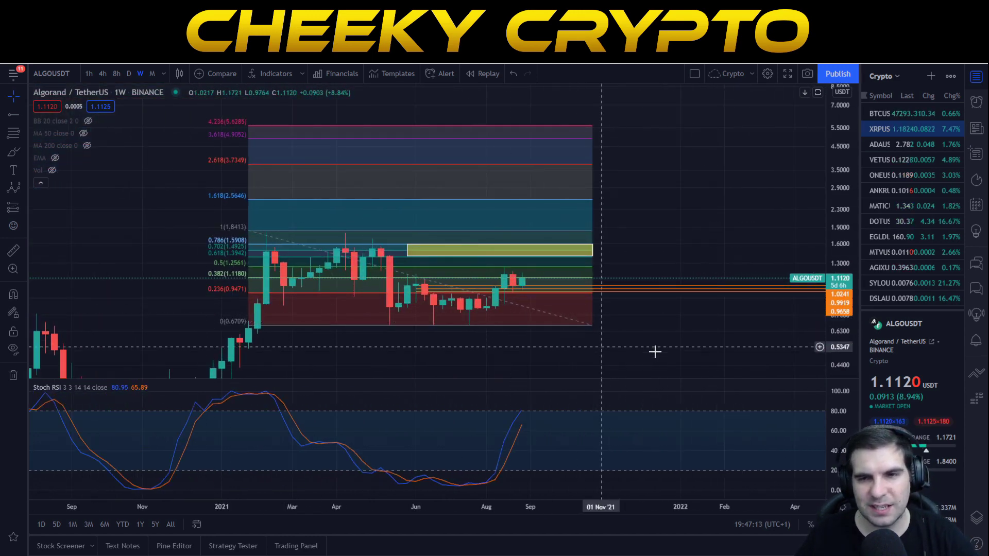
{"action": "left_click_drag", "start_coordinate": [834, 348], "coordinate": [834, 276]}
{"action": "left_click_drag", "start_coordinate": [679, 256], "coordinate": [713, 382]}
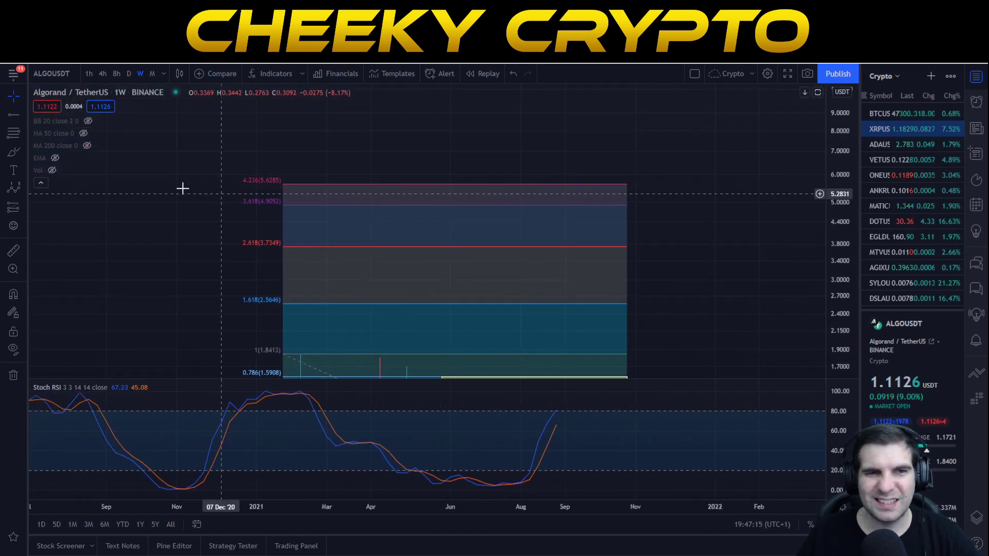
{"action": "left_click_drag", "start_coordinate": [685, 281], "coordinate": [689, 253]}
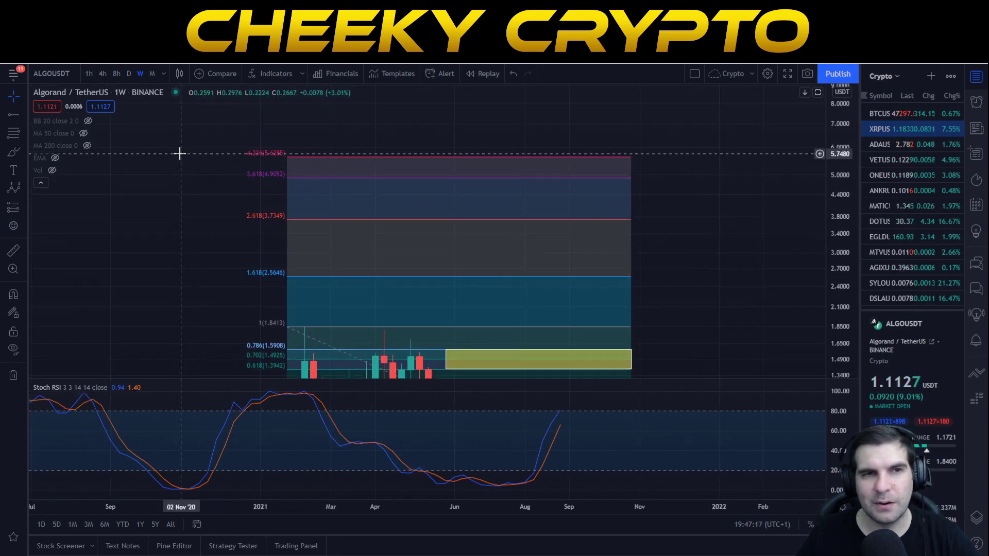
{"action": "left_click_drag", "start_coordinate": [829, 269], "coordinate": [829, 286]}
{"action": "left_click_drag", "start_coordinate": [745, 277], "coordinate": [722, 241]}
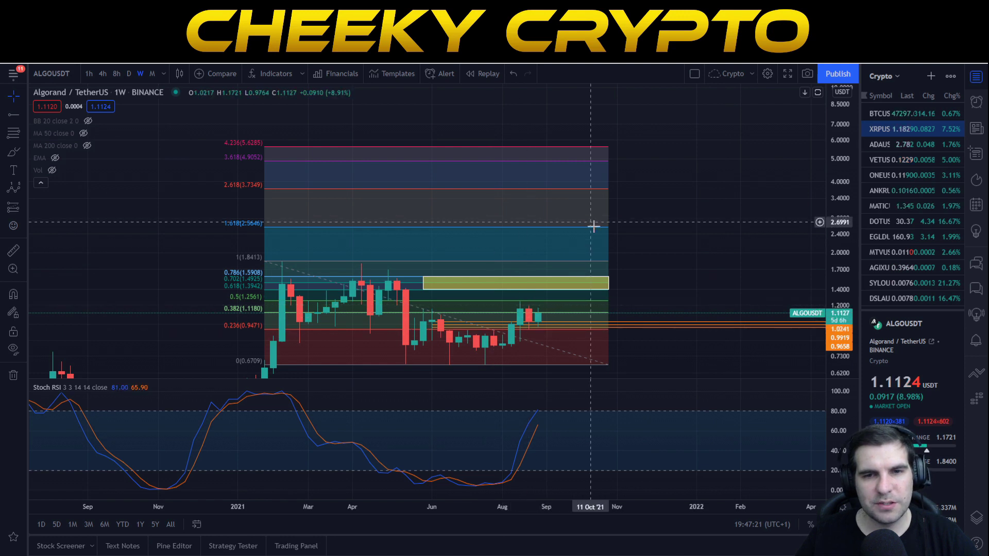
Step: Draw a price range from the current price at 22 Nov '21 up to the 2021 retracement's 4.236 level at 10 Jan '22
{"action": "left_click", "coordinate": [26, 205]}
{"action": "left_click", "coordinate": [67, 291]}
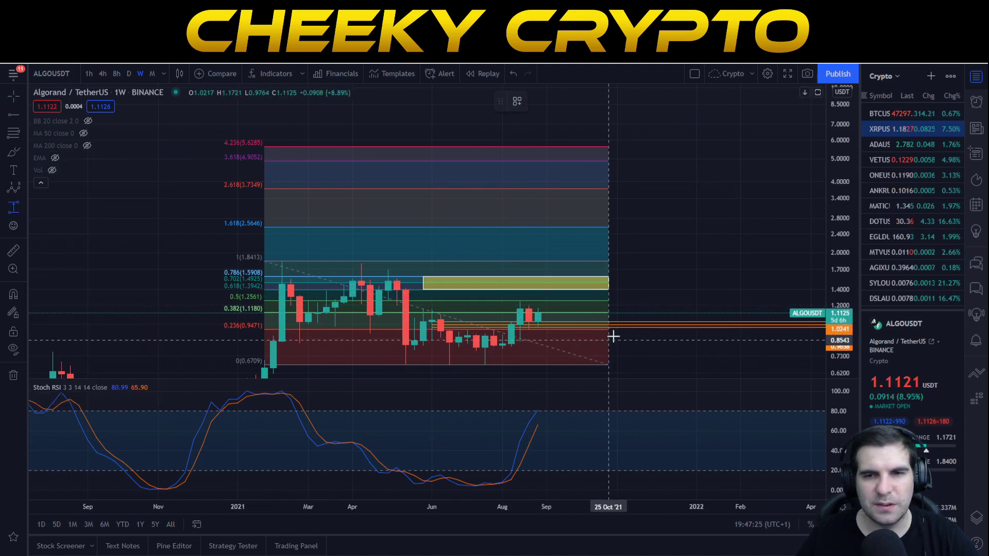
{"action": "left_click", "coordinate": [644, 313]}
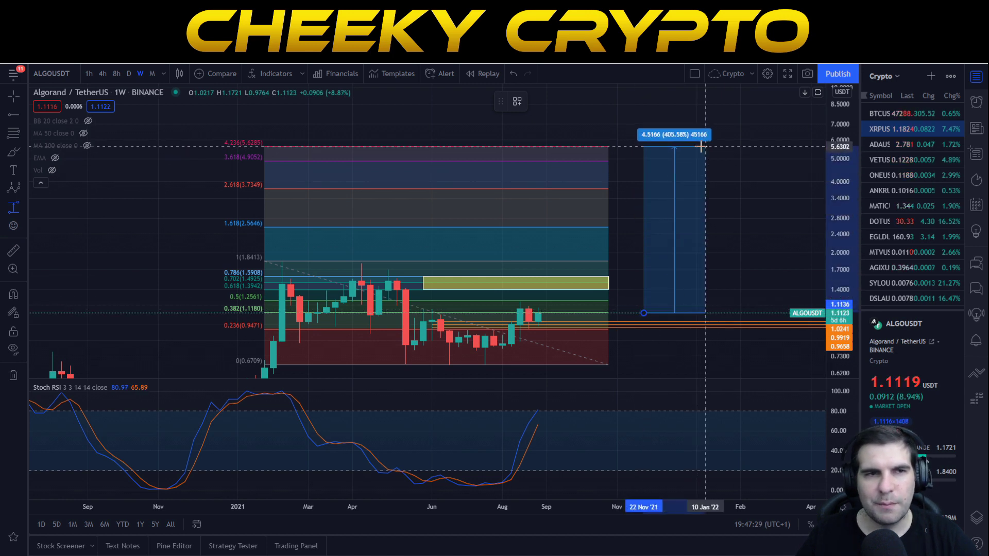
{"action": "left_click", "coordinate": [706, 148]}
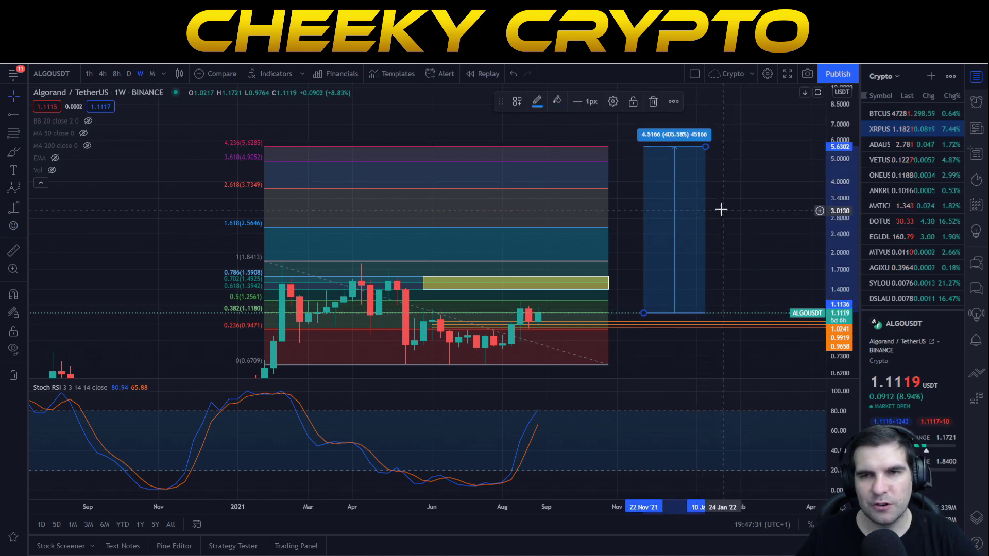
Step: Extend the price range's upper end to 8.8311, at the older retracement's 2.618 level, ending at 17 Jan '22
{"action": "scroll", "coordinate": [719, 210], "scroll_direction": "down", "scroll_amount": 3}
{"action": "left_click_drag", "start_coordinate": [769, 163], "coordinate": [736, 240]}
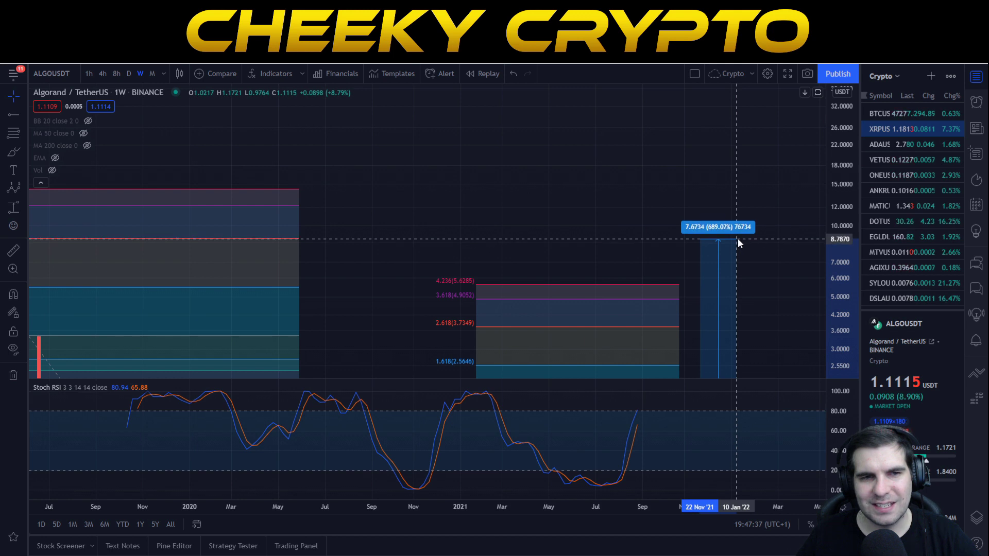
{"action": "left_click_drag", "start_coordinate": [737, 239], "coordinate": [741, 238]}
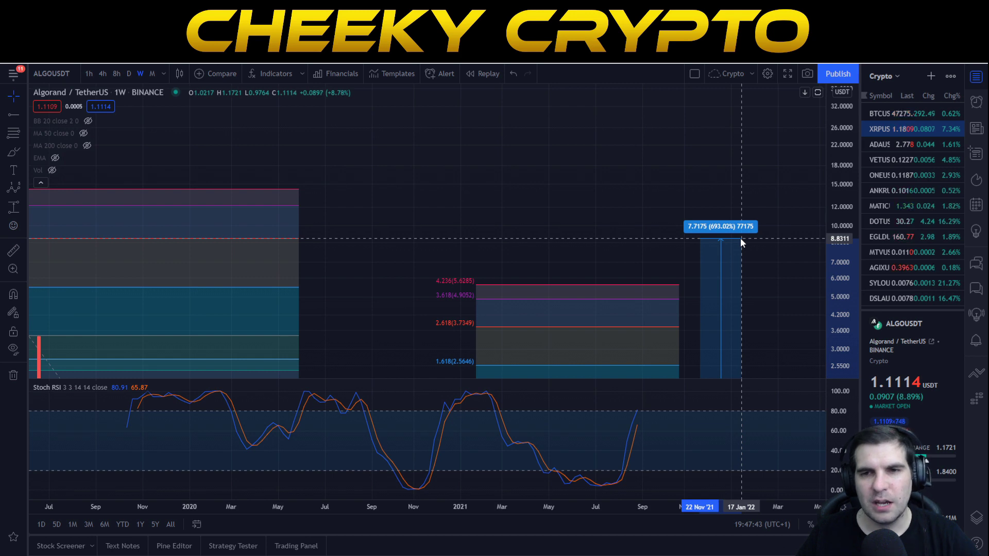
{"action": "left_click", "coordinate": [740, 238]}
{"action": "scroll", "coordinate": [410, 264], "scroll_direction": "down", "scroll_amount": 5}
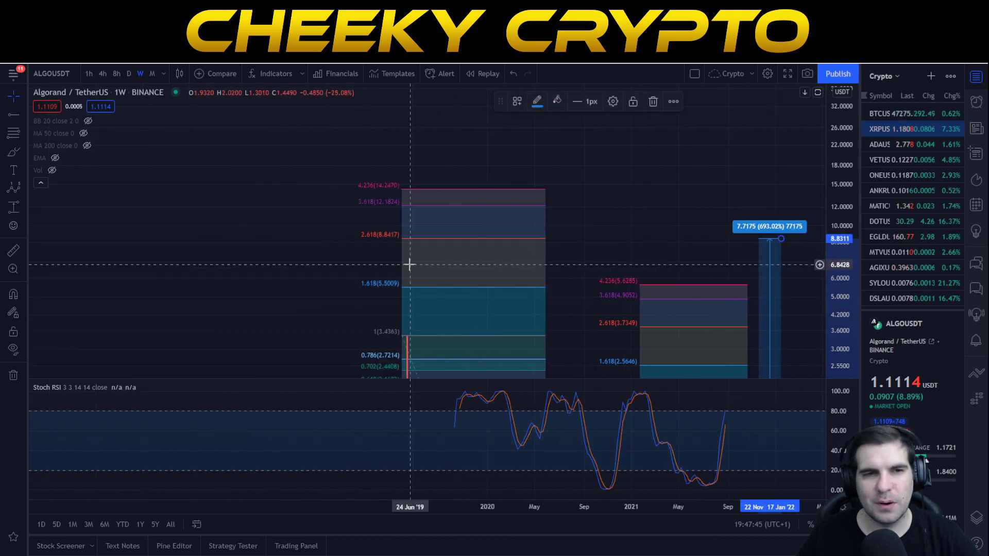
Step: Switch the ALGOUSDT chart to the daily timeframe and frame the recent candles with the yellow target zone
{"action": "scroll", "coordinate": [721, 309], "scroll_direction": "up", "scroll_amount": 3}
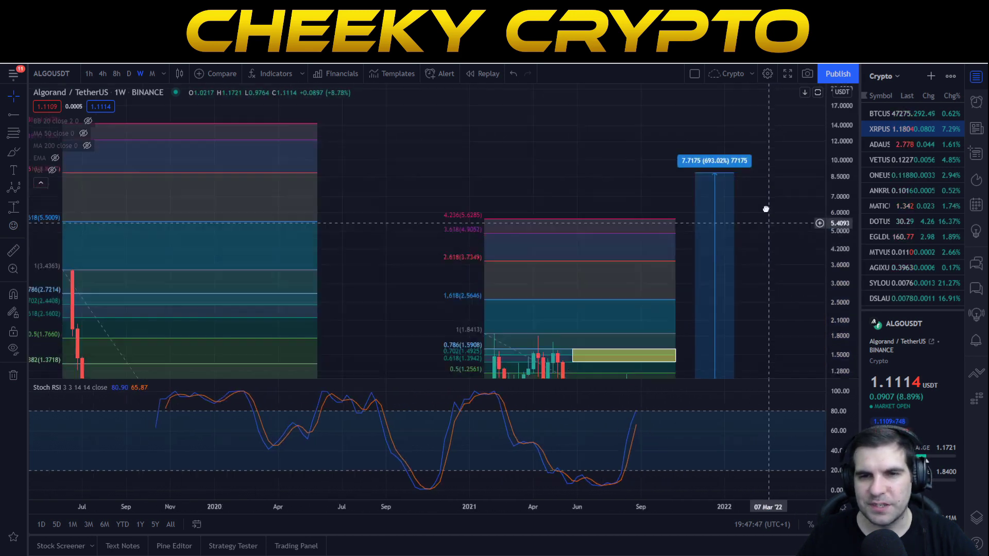
{"action": "left_click_drag", "start_coordinate": [766, 209], "coordinate": [750, 72]}
{"action": "left_click_drag", "start_coordinate": [698, 330], "coordinate": [650, 381]}
{"action": "scroll", "coordinate": [639, 340], "scroll_direction": "up", "scroll_amount": 1}
{"action": "left_click_drag", "start_coordinate": [638, 340], "coordinate": [685, 291]}
{"action": "left_click", "coordinate": [128, 74]}
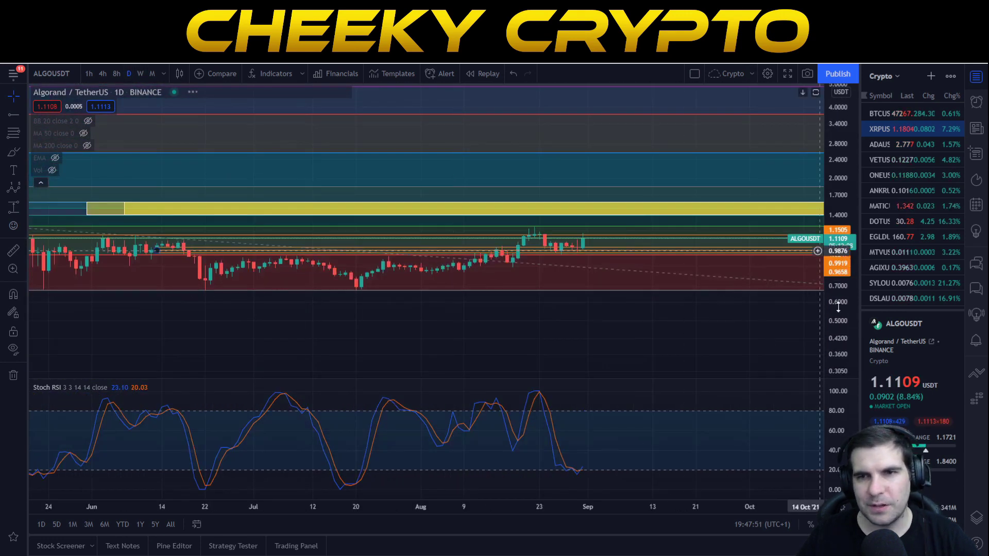
{"action": "left_click_drag", "start_coordinate": [754, 283], "coordinate": [618, 267]}
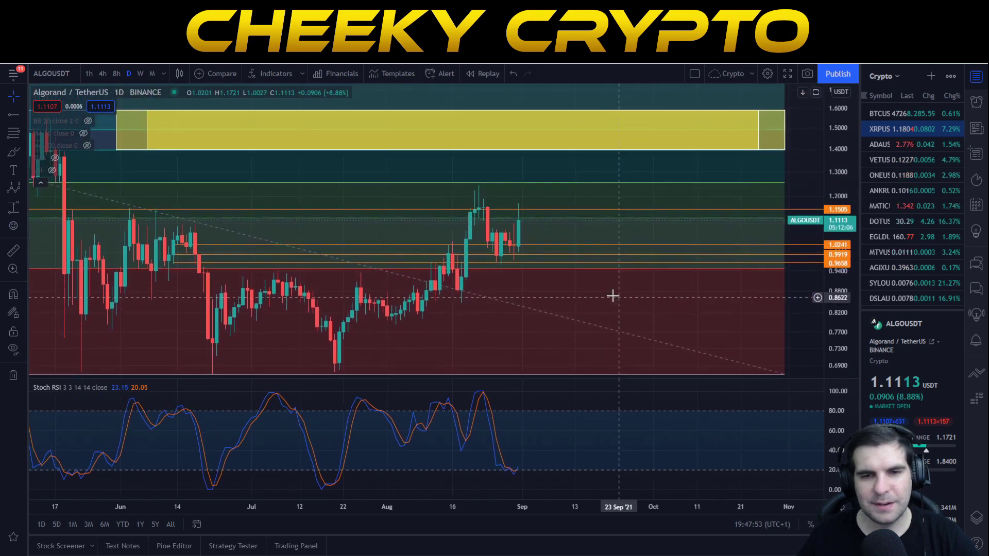
Step: Mark the latest daily Stoch RSI values and circle the newest candles with the brush, removing each stroke
{"action": "mouse_move", "coordinate": [522, 470]}
{"action": "left_mouse_down"}
{"action": "mouse_move", "coordinate": [501, 457]}
{"action": "mouse_move", "coordinate": [547, 454]}
{"action": "mouse_move", "coordinate": [497, 469]}
{"action": "mouse_move", "coordinate": [565, 461]}
{"action": "left_mouse_up"}
{"action": "key", "text": "Delete"}
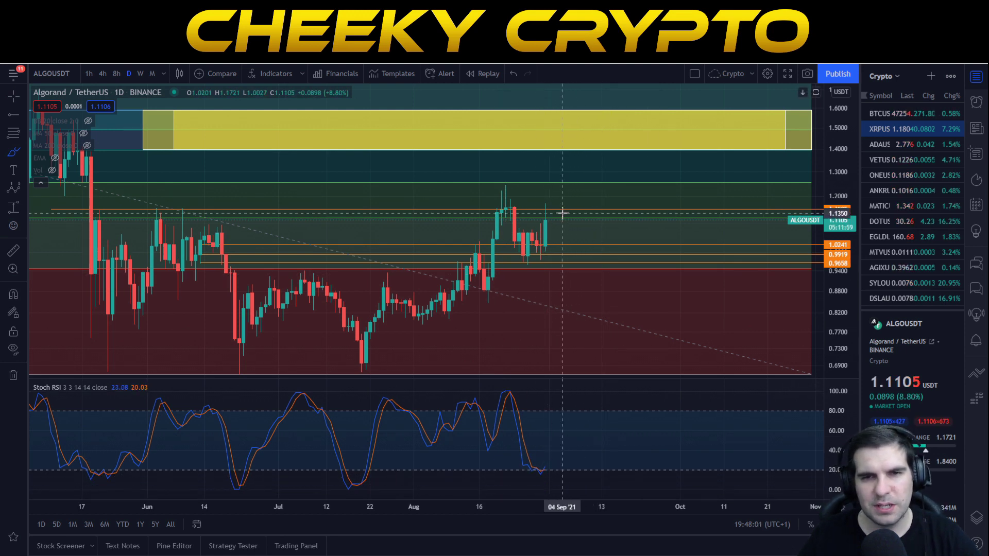
{"action": "left_click_drag", "start_coordinate": [562, 212], "coordinate": [541, 241]}
{"action": "key", "text": "ctrl+z"}
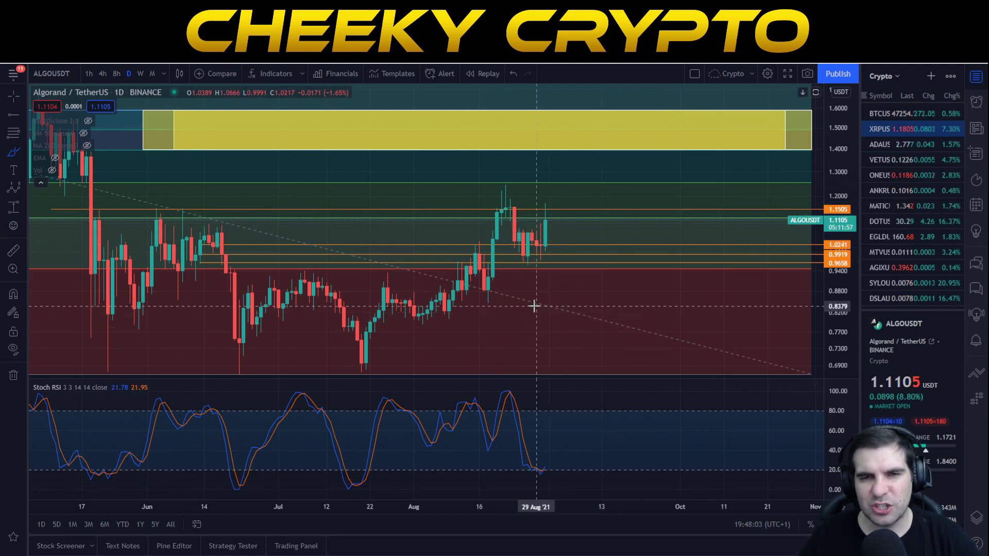
{"action": "mouse_move", "coordinate": [560, 208]}
{"action": "left_mouse_down"}
{"action": "mouse_move", "coordinate": [578, 241]}
{"action": "mouse_move", "coordinate": [546, 242]}
{"action": "left_mouse_up"}
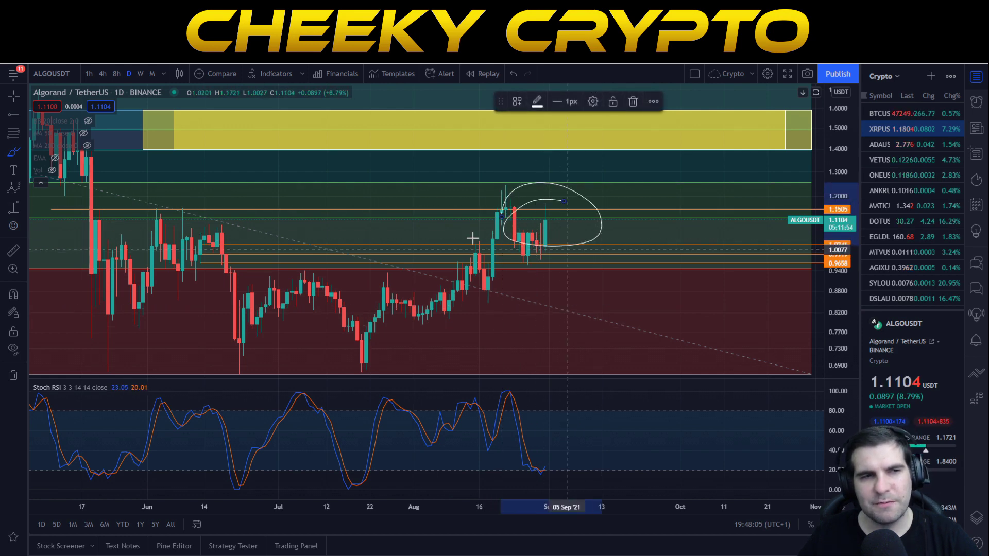
{"action": "key", "text": "ctrl+z"}
Step: Circle the June highs along the 1.1505 line with the brush, undoing each stroke
{"action": "left_click_drag", "start_coordinate": [124, 206], "coordinate": [98, 213]}
{"action": "key", "text": "ctrl+z"}
{"action": "mouse_move", "coordinate": [154, 202]}
{"action": "left_mouse_down"}
{"action": "mouse_move", "coordinate": [207, 230]}
{"action": "mouse_move", "coordinate": [170, 206]}
{"action": "left_mouse_up"}
{"action": "key", "text": "ctrl+z"}
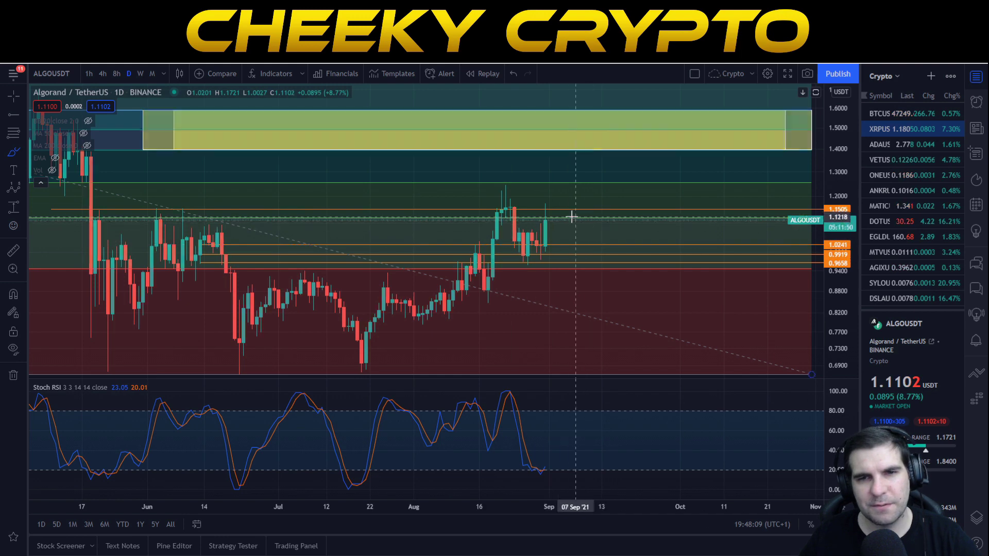
Step: Circle the August peak at the 1.1505 line and sketch a rising Stoch RSI path, removing both brush strokes
{"action": "scroll", "coordinate": [569, 222], "scroll_direction": "down", "scroll_amount": 2}
{"action": "scroll", "coordinate": [568, 230], "scroll_direction": "up", "scroll_amount": 2}
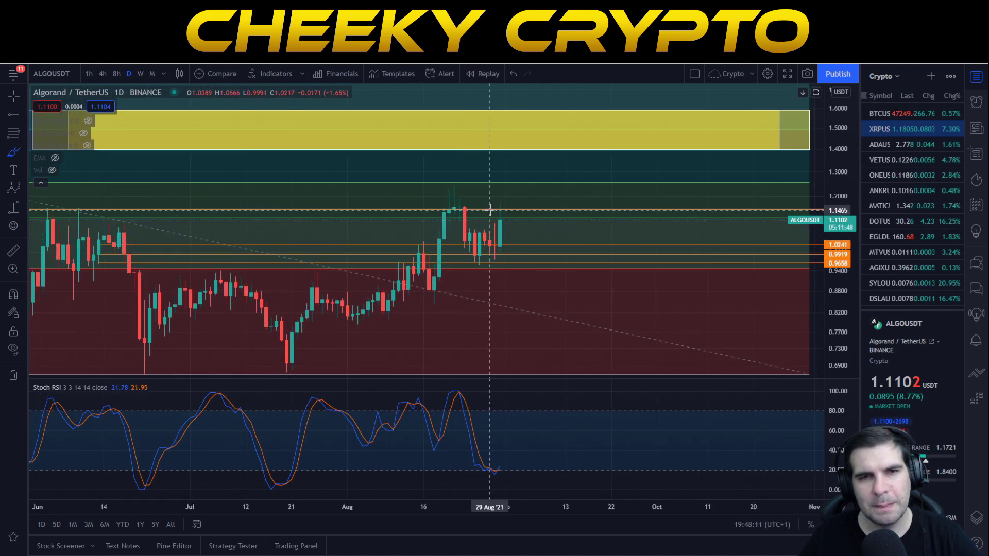
{"action": "mouse_move", "coordinate": [471, 204]}
{"action": "left_mouse_down"}
{"action": "mouse_move", "coordinate": [453, 222]}
{"action": "mouse_move", "coordinate": [428, 205]}
{"action": "left_mouse_up"}
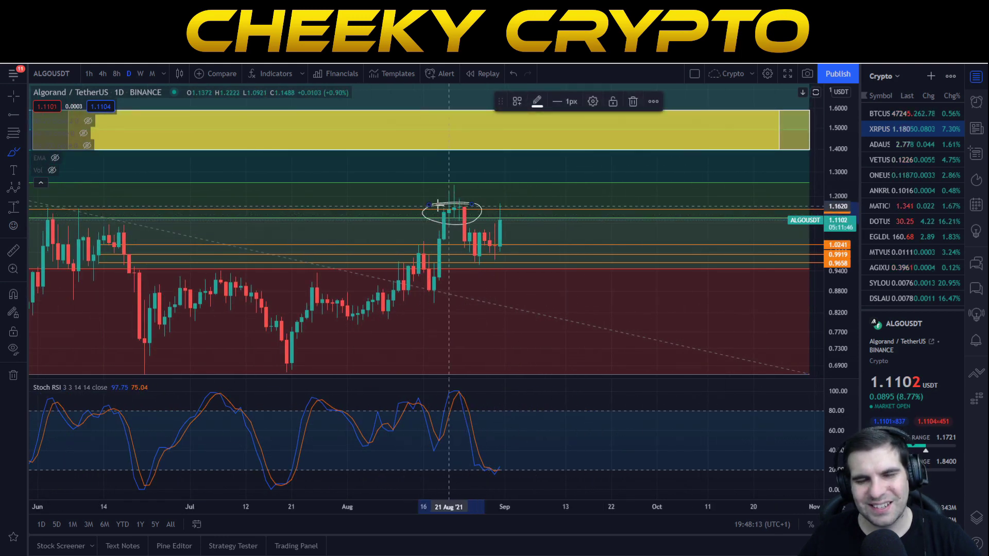
{"action": "key", "text": "Delete"}
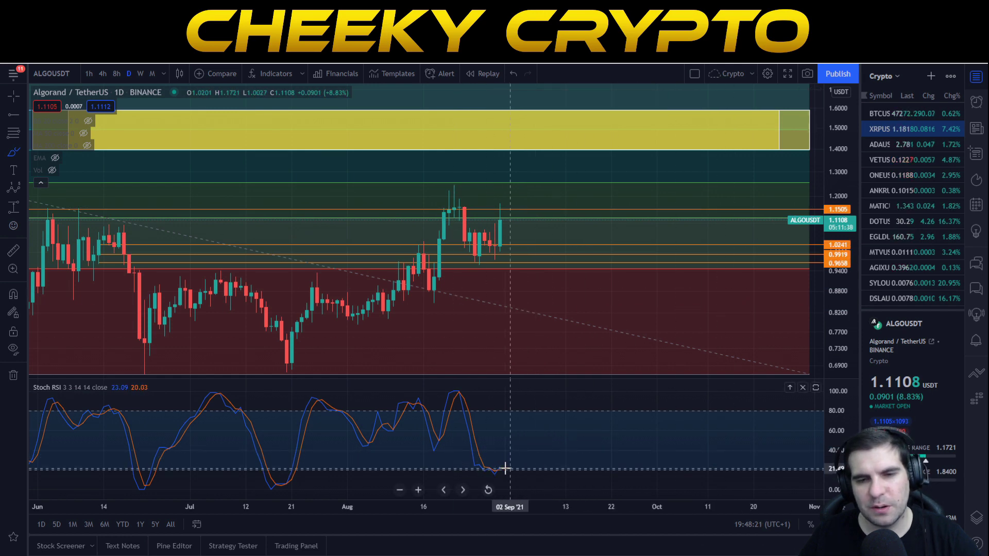
{"action": "mouse_move", "coordinate": [505, 468]}
{"action": "left_mouse_down"}
{"action": "mouse_move", "coordinate": [512, 448]}
{"action": "mouse_move", "coordinate": [582, 407]}
{"action": "left_mouse_up"}
{"action": "key", "text": "Delete"}
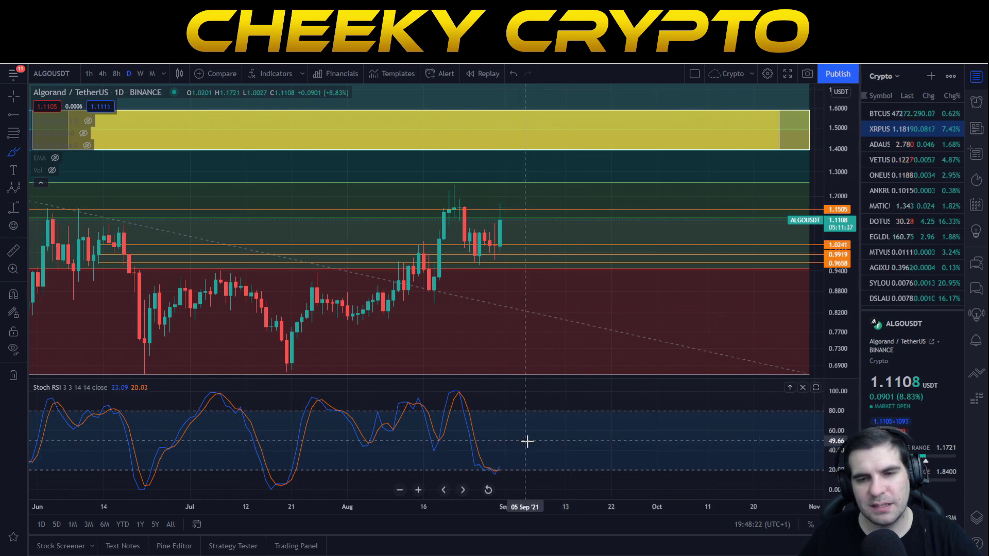
Step: Show the Volume indicator and brush over the late-August volume dip and the latest candles and bars, removing each stroke
{"action": "left_click", "coordinate": [51, 171]}
{"action": "left_click_drag", "start_coordinate": [445, 298], "coordinate": [485, 341]}
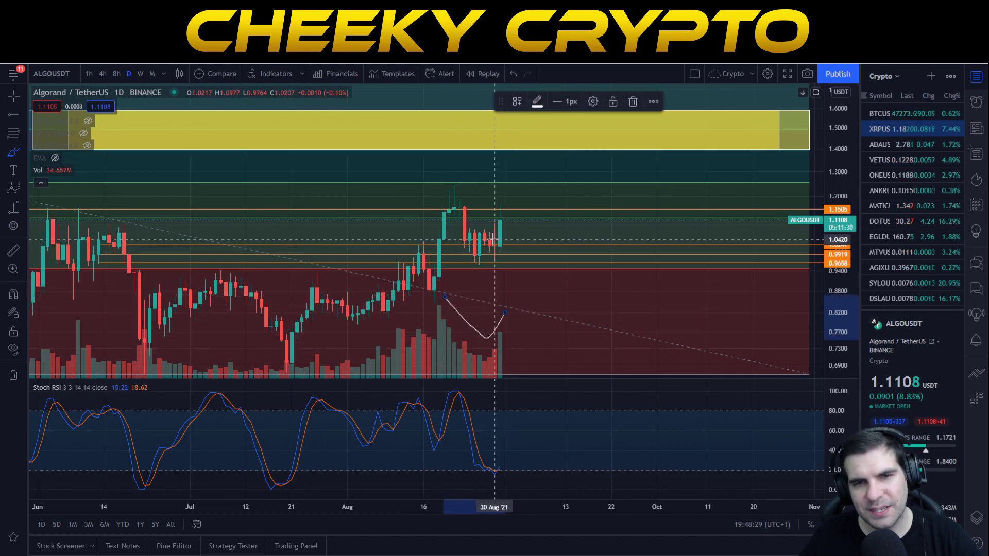
{"action": "key", "text": "Delete"}
{"action": "left_click_drag", "start_coordinate": [495, 232], "coordinate": [496, 264]}
{"action": "key", "text": "Delete"}
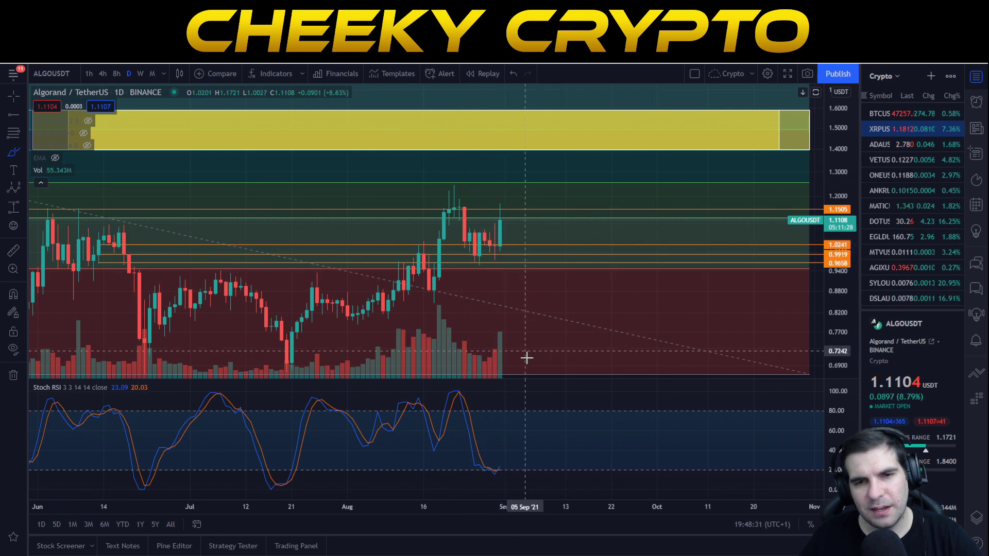
{"action": "left_click_drag", "start_coordinate": [521, 337], "coordinate": [530, 354]}
{"action": "key", "text": "Delete"}
Step: Mark the latest candle's upper wick and the levels from 1.1505 up to the yellow zone with the brush, removing each stroke
{"action": "left_click_drag", "start_coordinate": [503, 215], "coordinate": [503, 201]}
{"action": "key", "text": "Delete"}
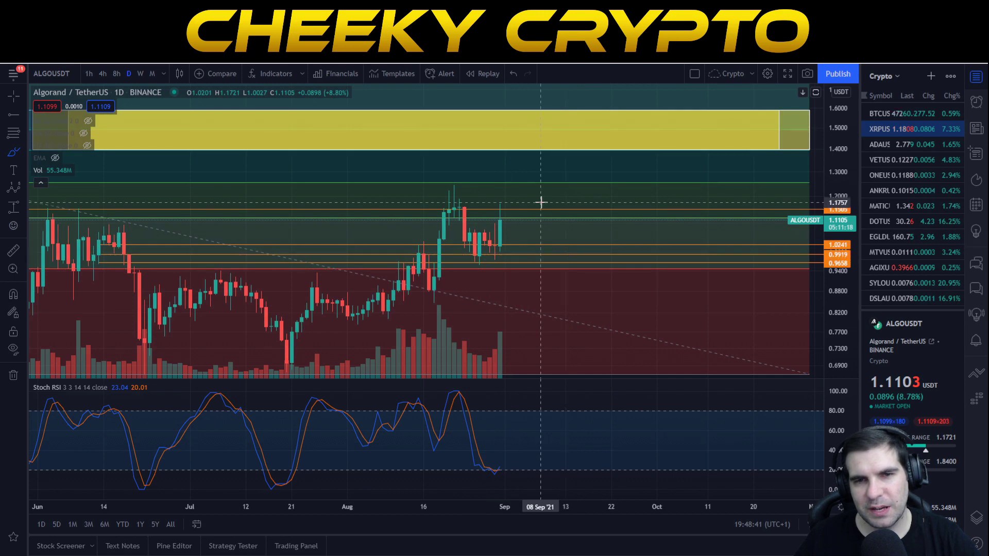
{"action": "mouse_move", "coordinate": [542, 191]}
{"action": "left_mouse_down"}
{"action": "mouse_move", "coordinate": [582, 200]}
{"action": "mouse_move", "coordinate": [570, 219]}
{"action": "left_mouse_up"}
{"action": "key", "text": "Delete"}
{"action": "mouse_move", "coordinate": [543, 167]}
{"action": "left_mouse_down"}
{"action": "mouse_move", "coordinate": [511, 196]}
{"action": "mouse_move", "coordinate": [564, 191]}
{"action": "left_mouse_up"}
{"action": "key", "text": "Delete"}
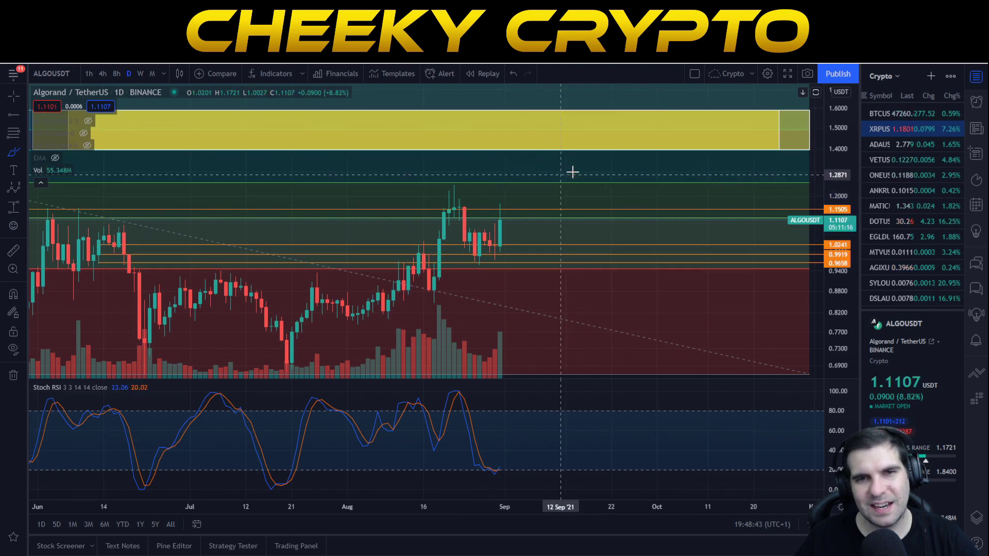
{"action": "mouse_move", "coordinate": [542, 143]}
{"action": "left_mouse_down"}
{"action": "mouse_move", "coordinate": [572, 161]}
{"action": "mouse_move", "coordinate": [564, 138]}
{"action": "left_mouse_up"}
{"action": "key", "text": "Delete"}
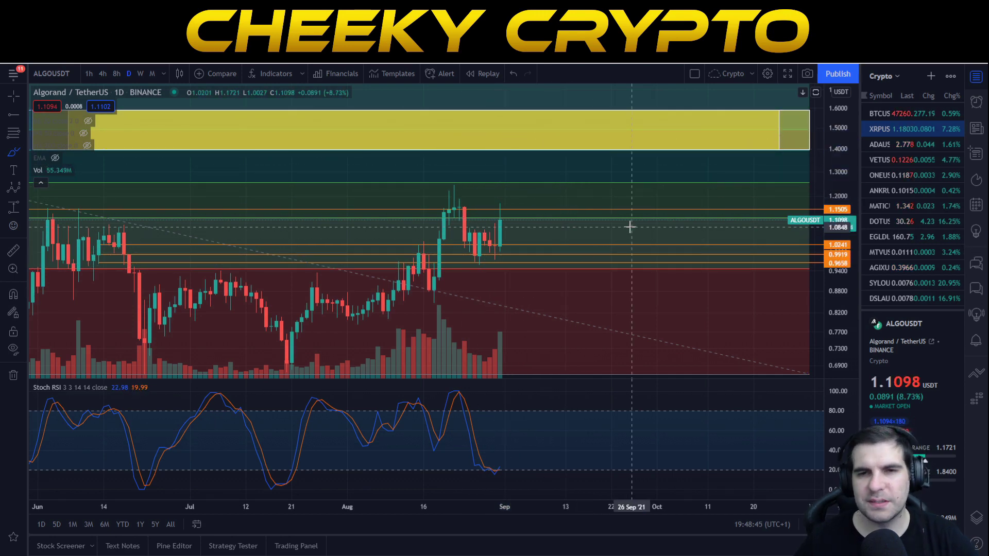
Step: Sketch an upward path from the latest daily candle to about 1.29 and a matching volume rise, undoing both strokes
{"action": "left_click_drag", "start_coordinate": [506, 223], "coordinate": [538, 172]}
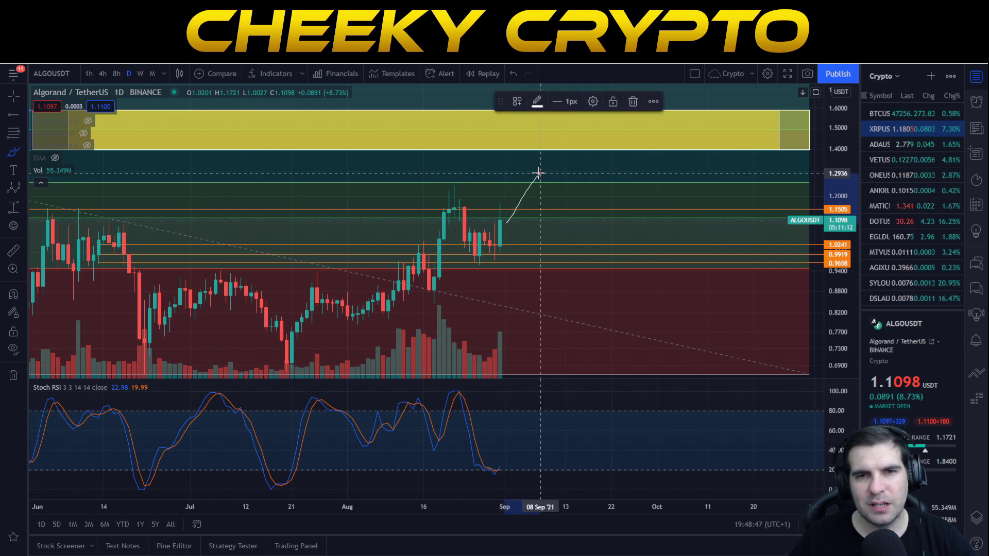
{"action": "key", "text": "ctrl+z"}
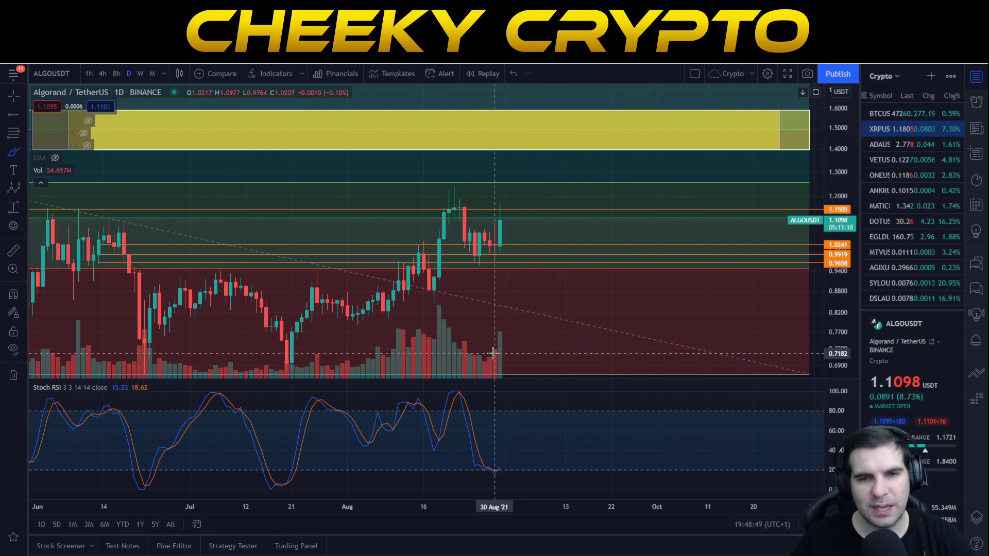
{"action": "left_click_drag", "start_coordinate": [486, 352], "coordinate": [525, 307]}
{"action": "key", "text": "ctrl+z"}
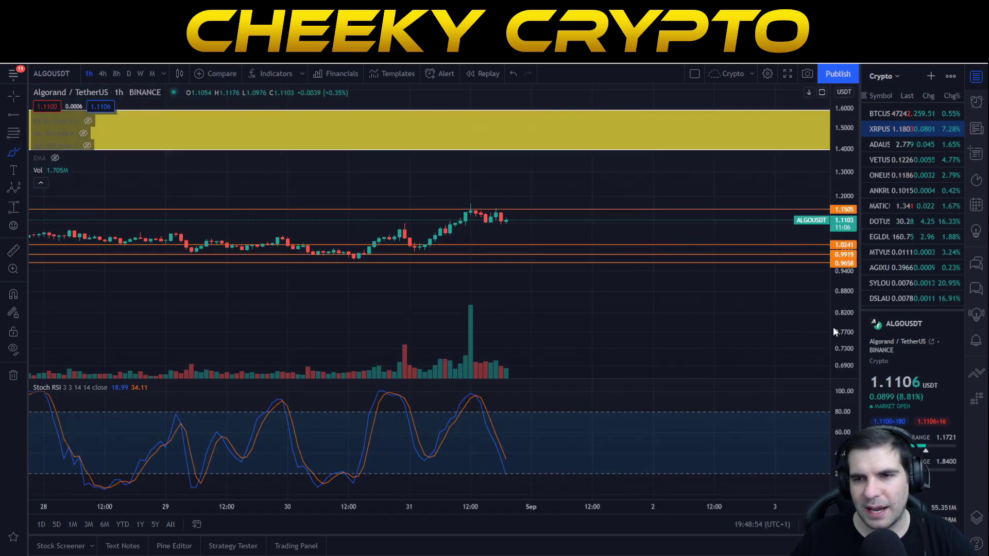
Step: Circle the 31 August volume spike and surrounding bars on the hourly chart with the brush, undoing each stroke
{"action": "left_click_drag", "start_coordinate": [839, 333], "coordinate": [839, 144]}
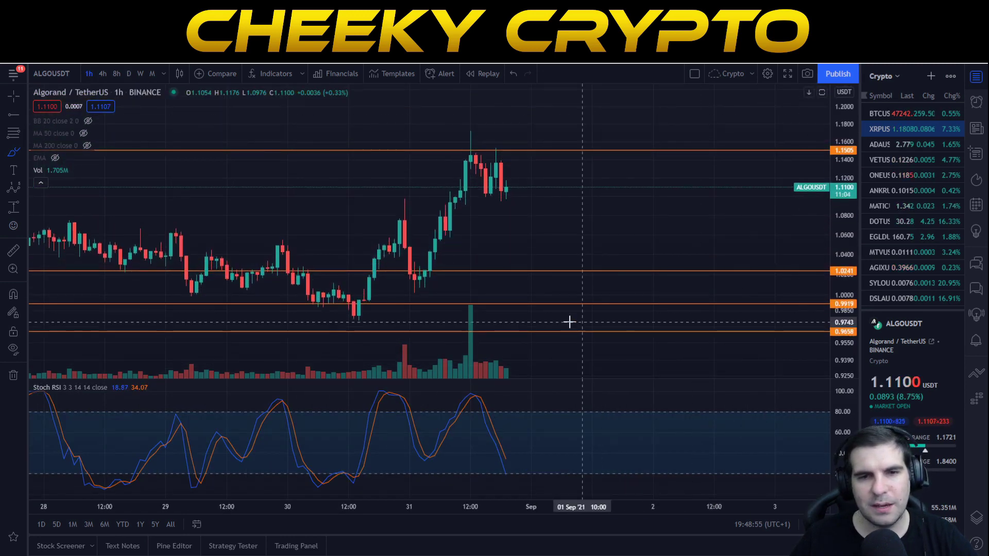
{"action": "left_click_drag", "start_coordinate": [483, 350], "coordinate": [537, 361]}
{"action": "key", "text": "ctrl+z"}
{"action": "mouse_move", "coordinate": [547, 376]}
{"action": "left_mouse_down"}
{"action": "mouse_move", "coordinate": [530, 360]}
{"action": "mouse_move", "coordinate": [470, 358]}
{"action": "left_mouse_up"}
{"action": "key", "text": "ctrl+z"}
{"action": "mouse_move", "coordinate": [489, 312]}
{"action": "left_mouse_down"}
{"action": "mouse_move", "coordinate": [462, 307]}
{"action": "mouse_move", "coordinate": [474, 341]}
{"action": "left_mouse_up"}
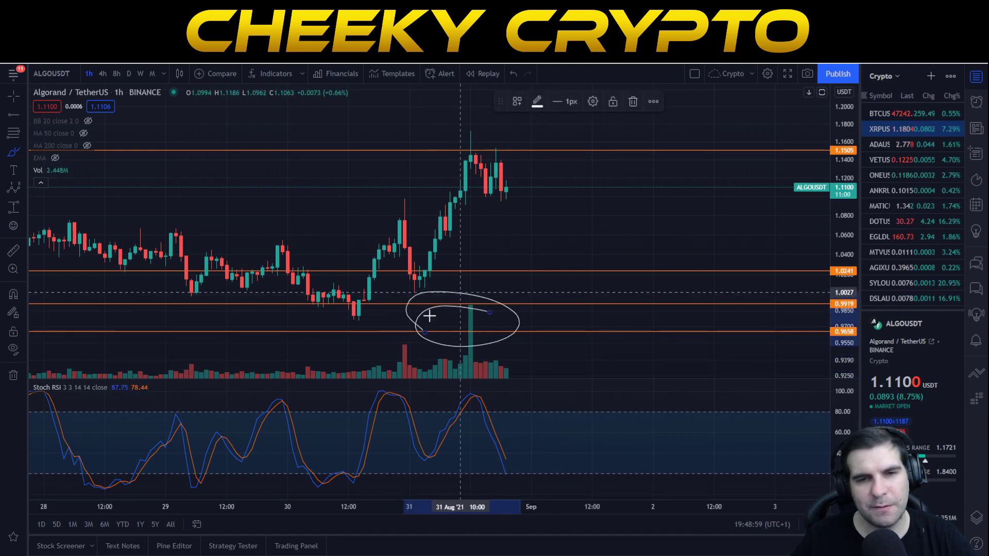
{"action": "key", "text": "ctrl+z"}
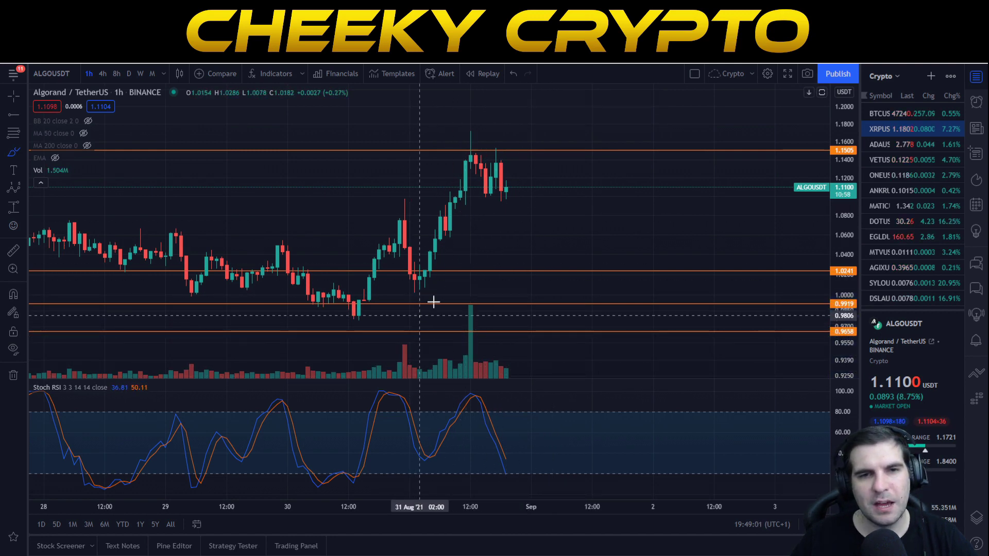
{"action": "mouse_move", "coordinate": [419, 315]}
{"action": "left_mouse_down"}
{"action": "mouse_move", "coordinate": [473, 127]}
{"action": "mouse_move", "coordinate": [442, 303]}
{"action": "left_mouse_up"}
{"action": "key", "text": "ctrl+z"}
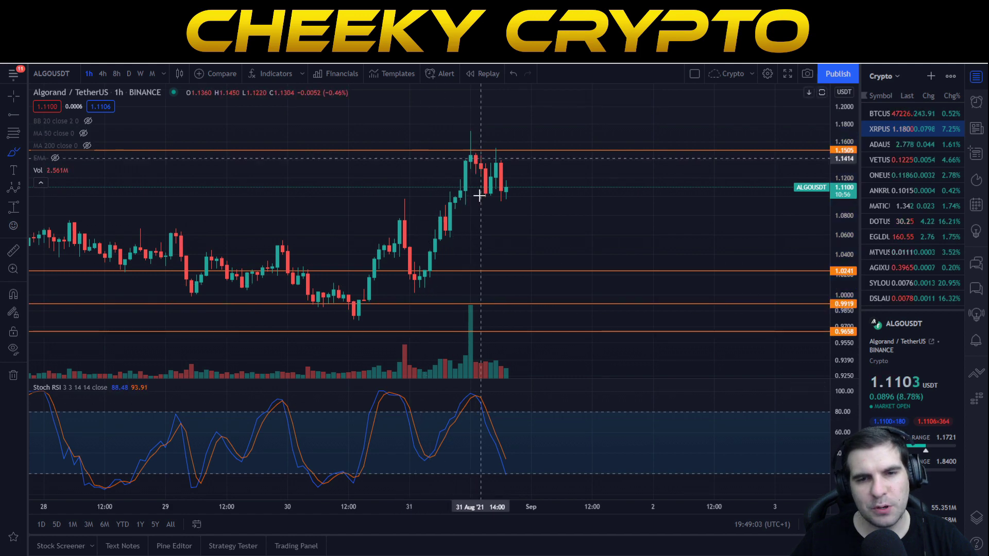
Step: Mark the hourly Stoch RSI's latest decline and circle its end near the lower band, removing both brush strokes
{"action": "left_click_drag", "start_coordinate": [484, 402], "coordinate": [507, 411]}
{"action": "key", "text": "Delete"}
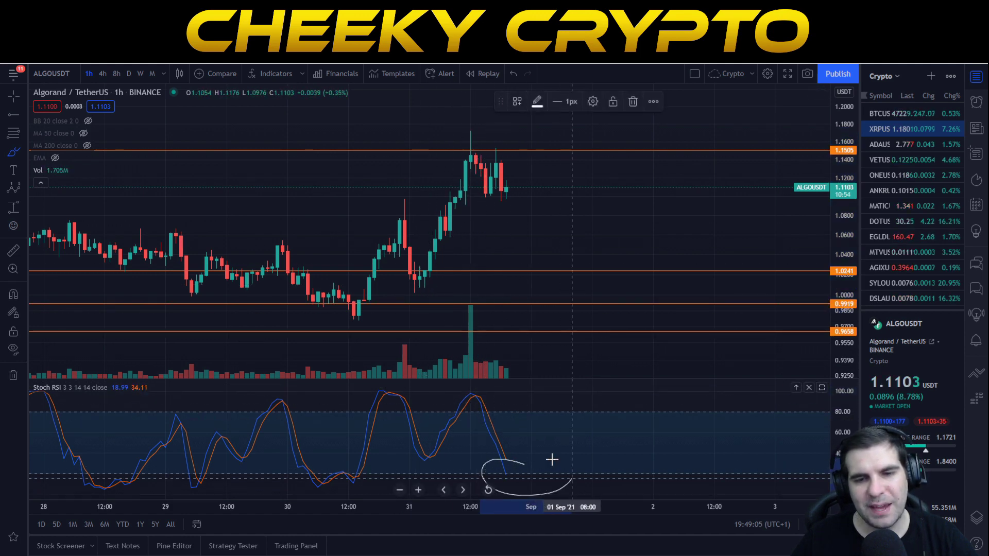
{"action": "key", "text": "Delete"}
Step: Circle the hourly candles around the 1.1505 line and the latest volume bars with the brush, removing each stroke
{"action": "left_click_drag", "start_coordinate": [552, 163], "coordinate": [441, 137]}
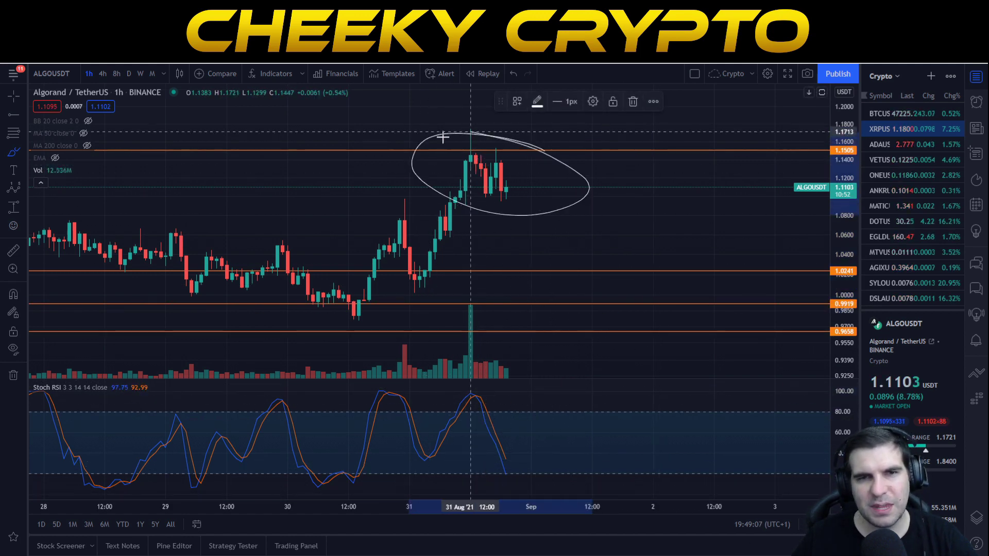
{"action": "key", "text": "Delete"}
{"action": "left_click_drag", "start_coordinate": [547, 371], "coordinate": [525, 352]}
{"action": "key", "text": "Delete"}
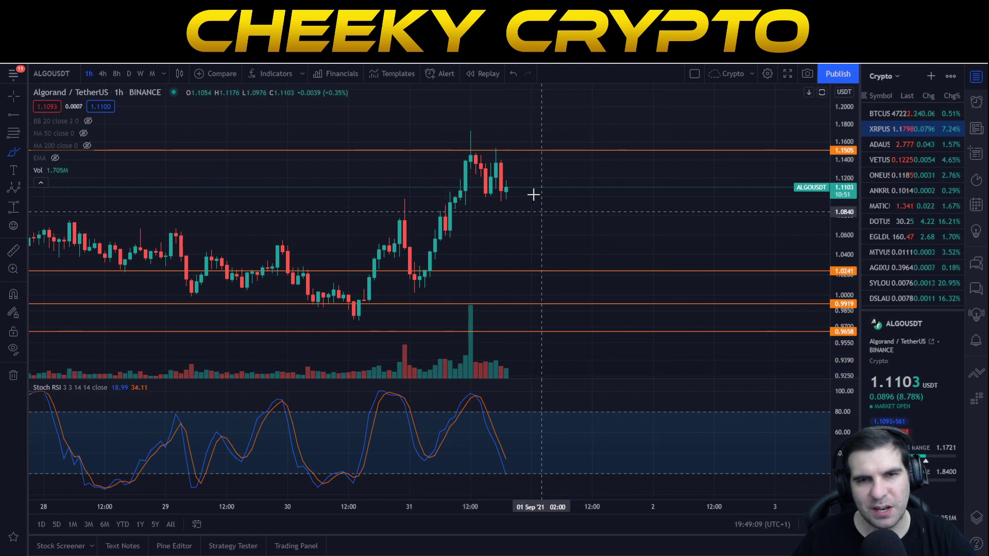
{"action": "mouse_move", "coordinate": [466, 199]}
{"action": "left_mouse_down"}
{"action": "mouse_move", "coordinate": [576, 177]}
{"action": "mouse_move", "coordinate": [579, 146]}
{"action": "mouse_move", "coordinate": [534, 187]}
{"action": "mouse_move", "coordinate": [516, 175]}
{"action": "left_mouse_up"}
{"action": "key", "text": "Delete"}
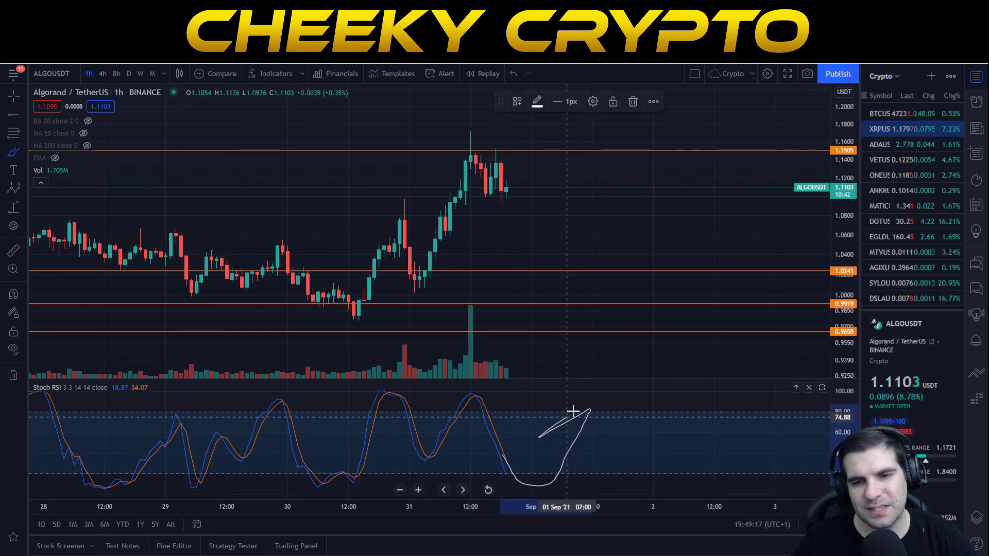
Step: Clear the sketched Stoch RSI projection and circle the latest and pre-spike volume bars, removing those strokes as well
{"action": "key", "text": "Delete"}
{"action": "left_click_drag", "start_coordinate": [483, 356], "coordinate": [533, 345]}
{"action": "key", "text": "Delete"}
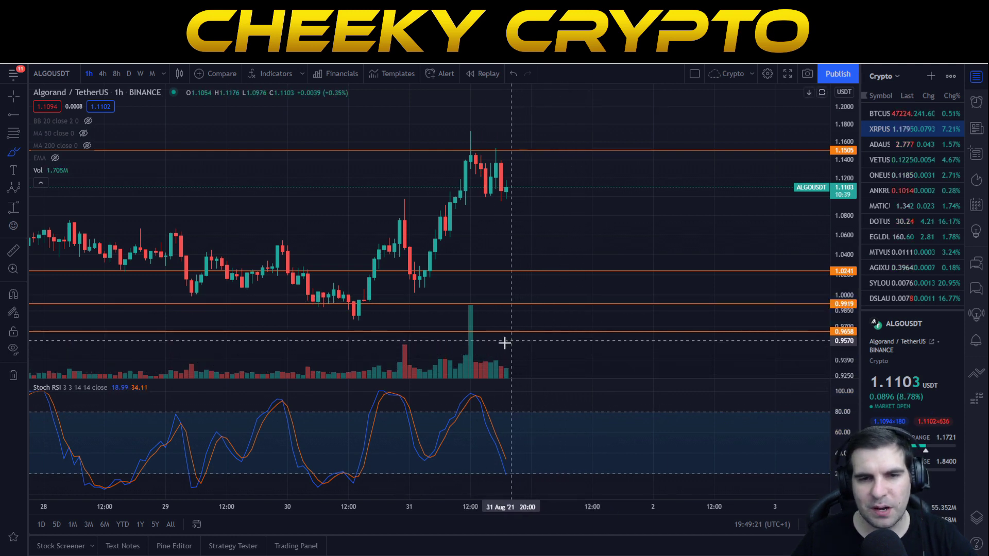
{"action": "mouse_move", "coordinate": [412, 355]}
{"action": "left_mouse_down"}
{"action": "mouse_move", "coordinate": [474, 354]}
{"action": "mouse_move", "coordinate": [429, 352]}
{"action": "left_mouse_up"}
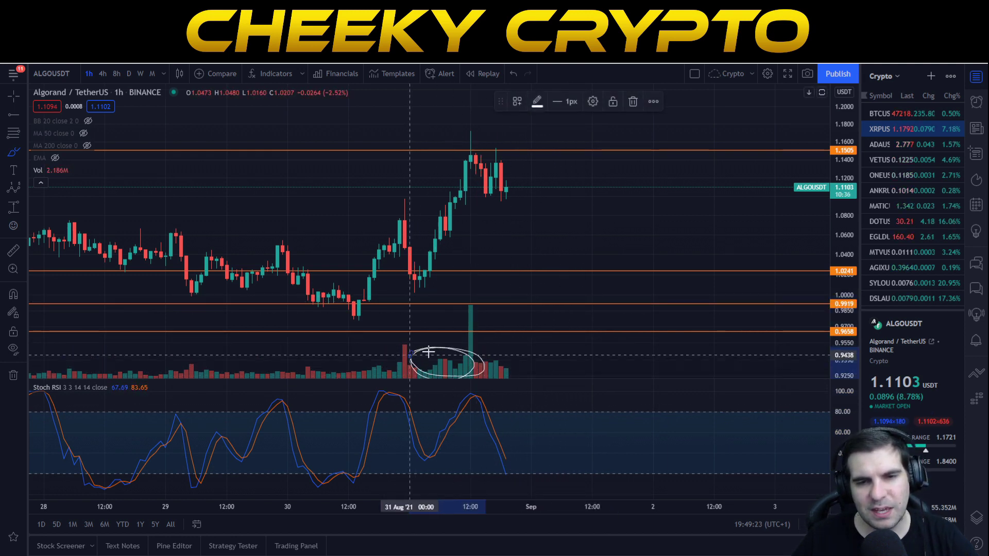
{"action": "key", "text": "Delete"}
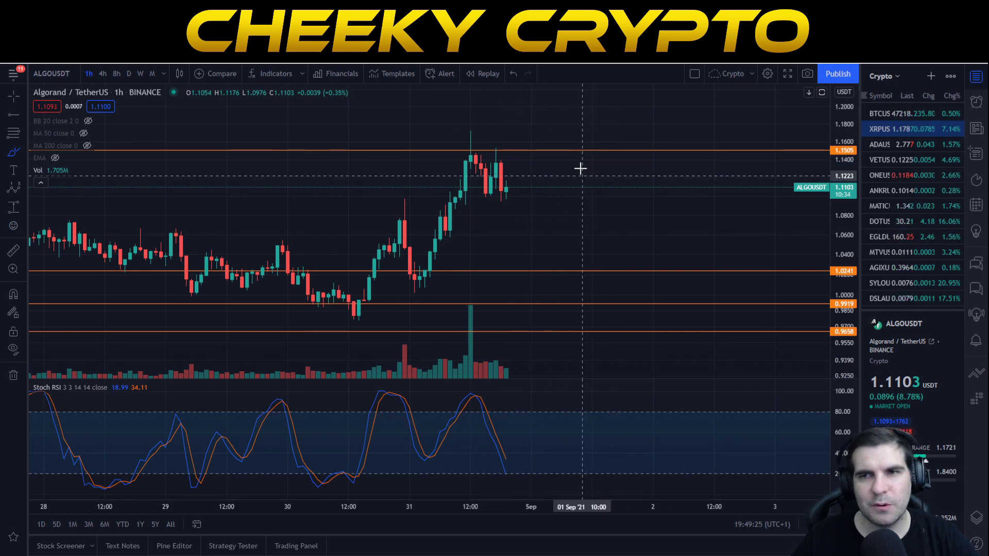
Step: Brush over the gap between the 1.1505 line and the yellow zone and the latest hourly candles, removing each stroke
{"action": "scroll", "coordinate": [579, 168], "scroll_direction": "down", "scroll_amount": 2}
{"action": "left_click_drag", "start_coordinate": [841, 129], "coordinate": [842, 165]}
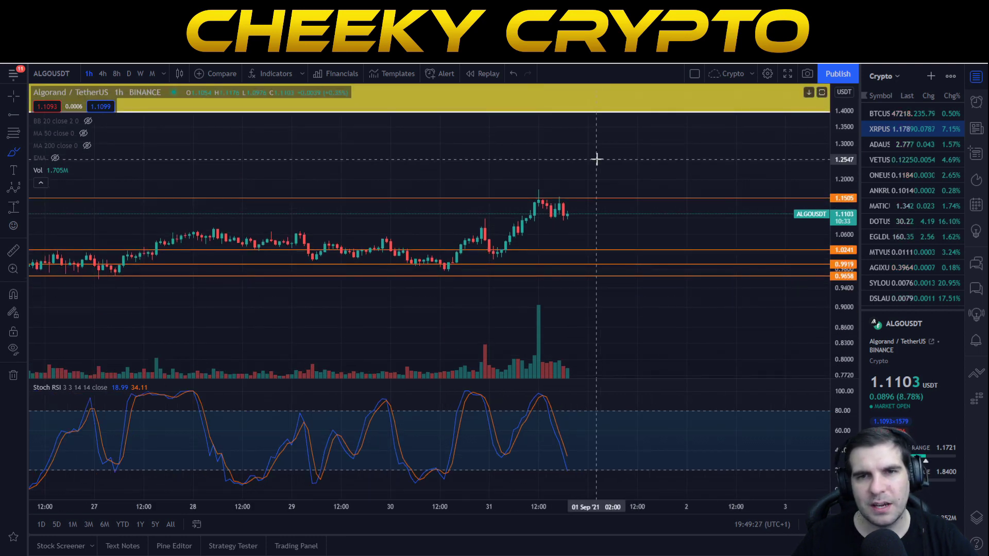
{"action": "mouse_move", "coordinate": [596, 159]}
{"action": "left_mouse_down"}
{"action": "mouse_move", "coordinate": [625, 199]}
{"action": "mouse_move", "coordinate": [585, 168]}
{"action": "left_mouse_up"}
{"action": "key", "text": "Delete"}
{"action": "mouse_move", "coordinate": [585, 221]}
{"action": "left_mouse_down"}
{"action": "mouse_move", "coordinate": [577, 183]}
{"action": "mouse_move", "coordinate": [592, 189]}
{"action": "left_mouse_up"}
{"action": "key", "text": "Delete"}
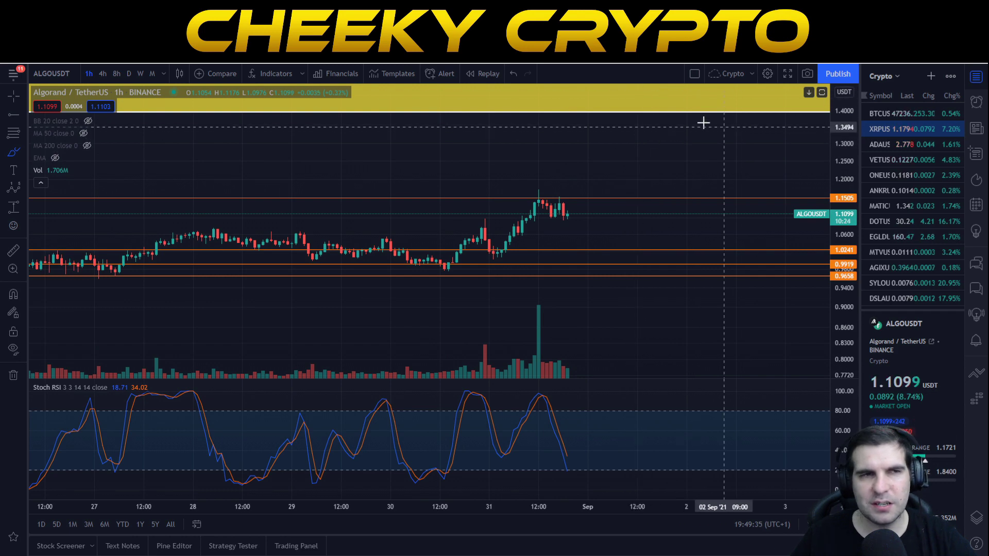
Step: Return to the crosshair cursor, widen the hourly view to mid-August and hide the Volume indicator
{"action": "left_click", "coordinate": [17, 99]}
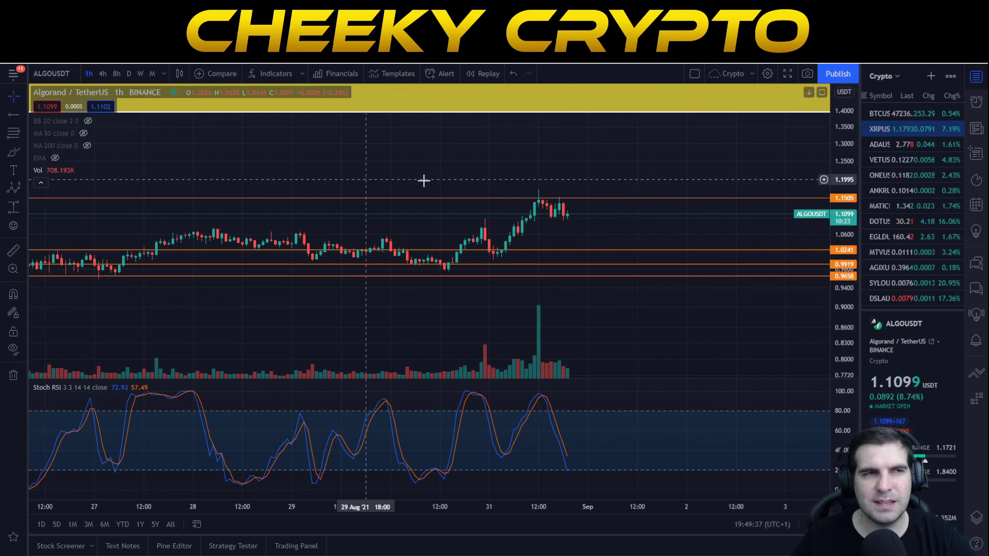
{"action": "scroll", "coordinate": [512, 174], "scroll_direction": "down", "scroll_amount": 3}
{"action": "left_click_drag", "start_coordinate": [838, 137], "coordinate": [636, 187]}
{"action": "scroll", "coordinate": [793, 184], "scroll_direction": "down", "scroll_amount": 3}
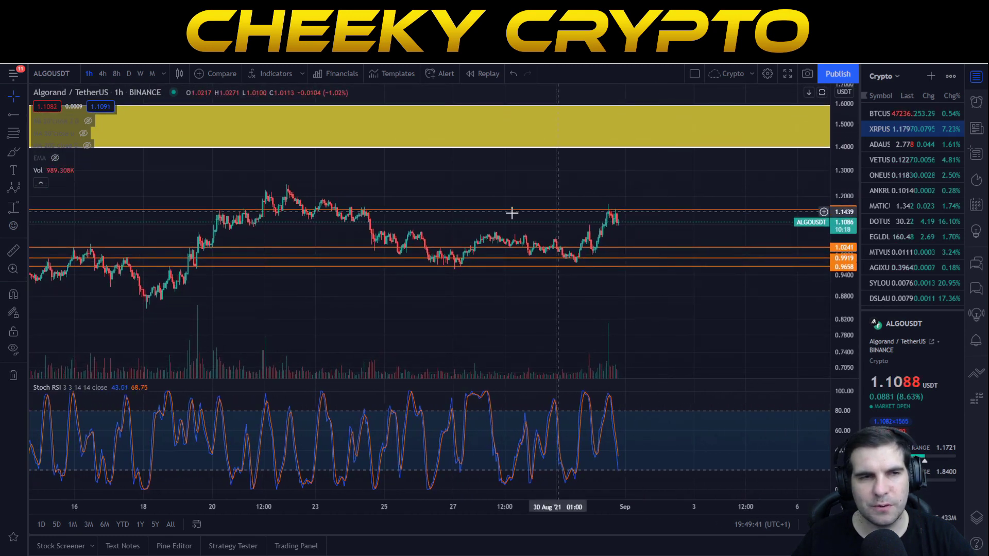
{"action": "left_click", "coordinate": [52, 170]}
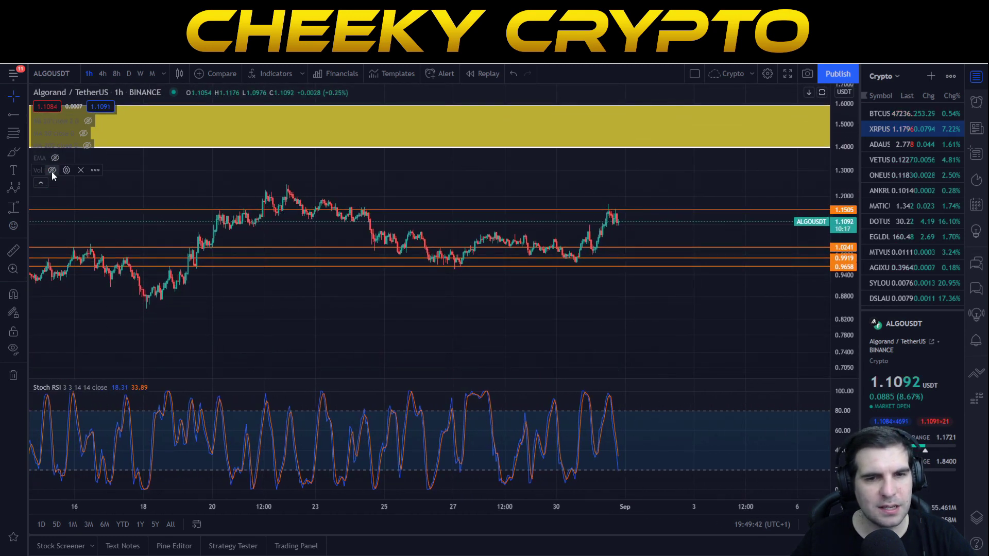
Step: Switch to the daily chart and examine the candles from the 0.6709 Fibonacci base up to the yellow target zone
{"action": "left_click", "coordinate": [129, 74]}
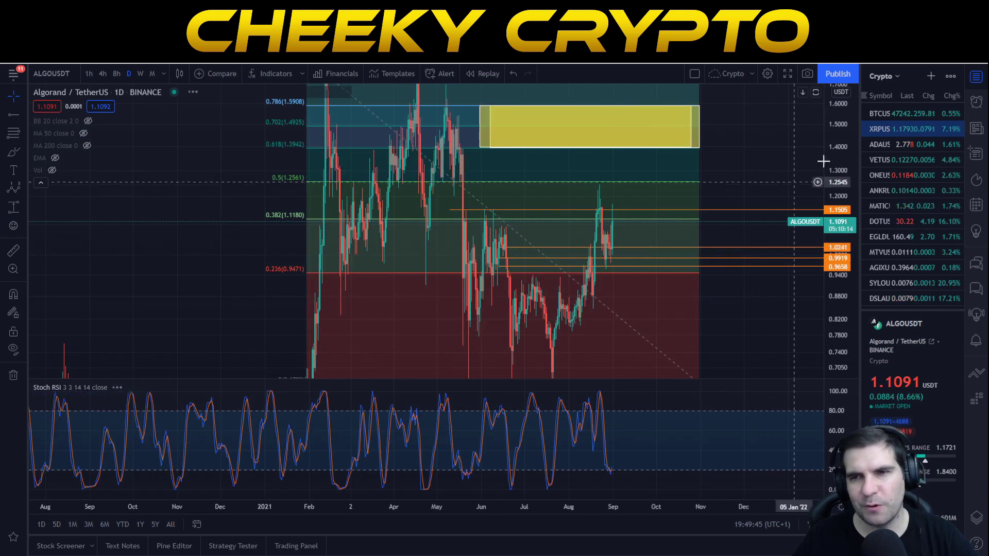
{"action": "left_click_drag", "start_coordinate": [826, 217], "coordinate": [822, 291]}
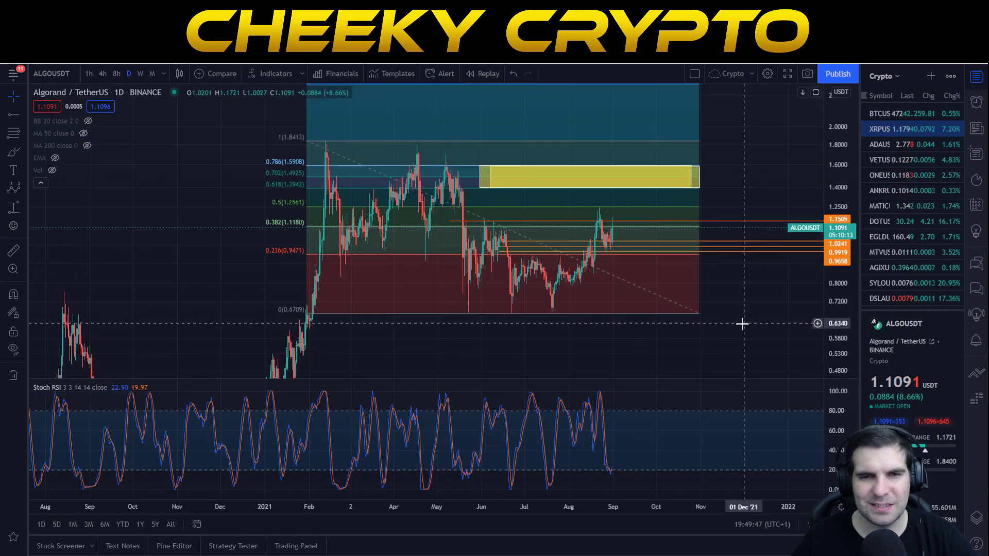
{"action": "scroll", "coordinate": [740, 323], "scroll_direction": "up", "scroll_amount": 5}
{"action": "left_click_drag", "start_coordinate": [542, 345], "coordinate": [665, 359]}
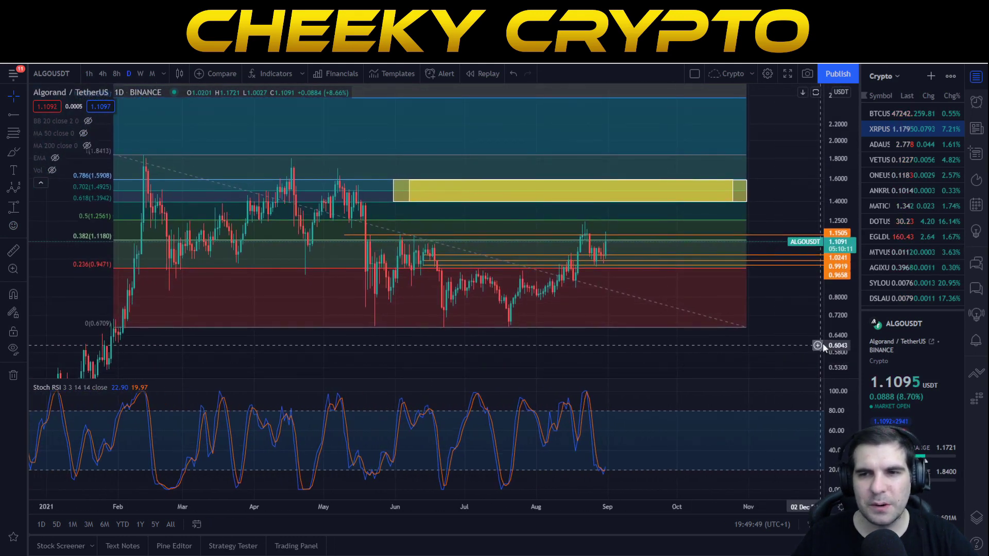
{"action": "left_click_drag", "start_coordinate": [834, 334], "coordinate": [835, 290]}
{"action": "left_click_drag", "start_coordinate": [777, 332], "coordinate": [775, 309]}
{"action": "scroll", "coordinate": [700, 340], "scroll_direction": "up", "scroll_amount": 2}
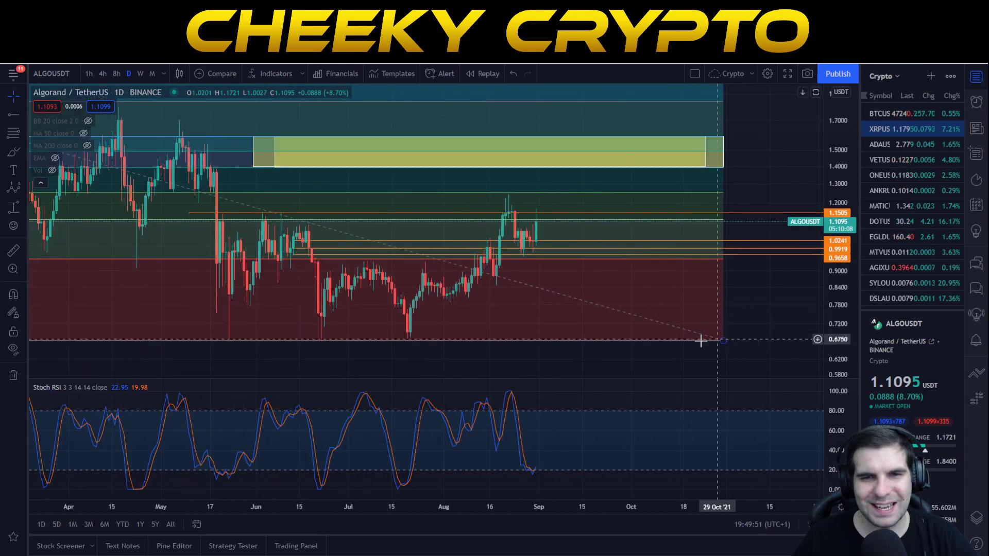
{"action": "scroll", "coordinate": [733, 353], "scroll_direction": "down", "scroll_amount": 1}
{"action": "left_click_drag", "start_coordinate": [762, 194], "coordinate": [776, 208]}
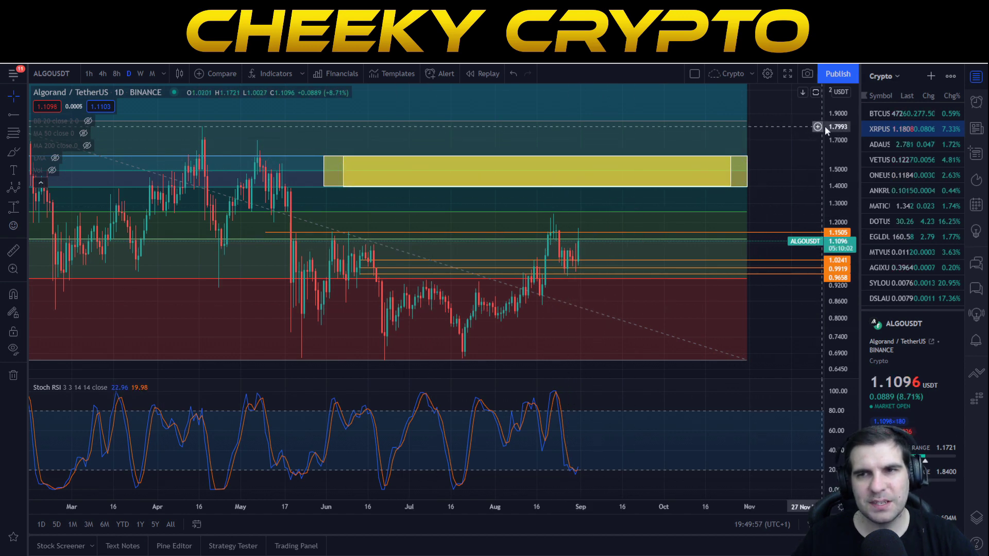
Step: Examine the daily chart's Fibonacci extension levels from 1.618 to 4.236 above the yellow target zone
{"action": "scroll", "coordinate": [721, 190], "scroll_direction": "down", "scroll_amount": 3}
{"action": "left_click_drag", "start_coordinate": [802, 161], "coordinate": [738, 292]}
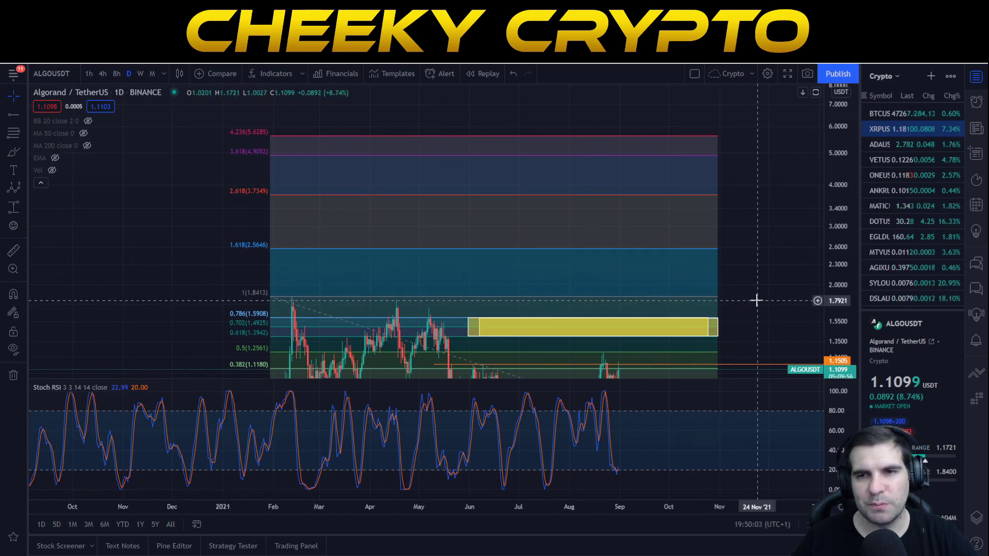
{"action": "left_click_drag", "start_coordinate": [757, 296], "coordinate": [720, 230]}
{"action": "left_click_drag", "start_coordinate": [753, 289], "coordinate": [750, 255]}
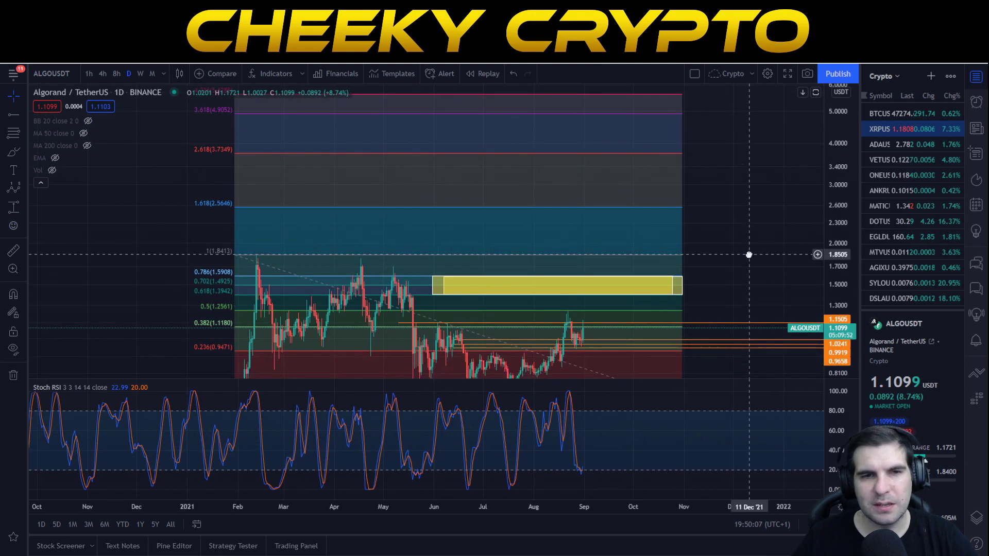
{"action": "left_click_drag", "start_coordinate": [732, 294], "coordinate": [747, 229]}
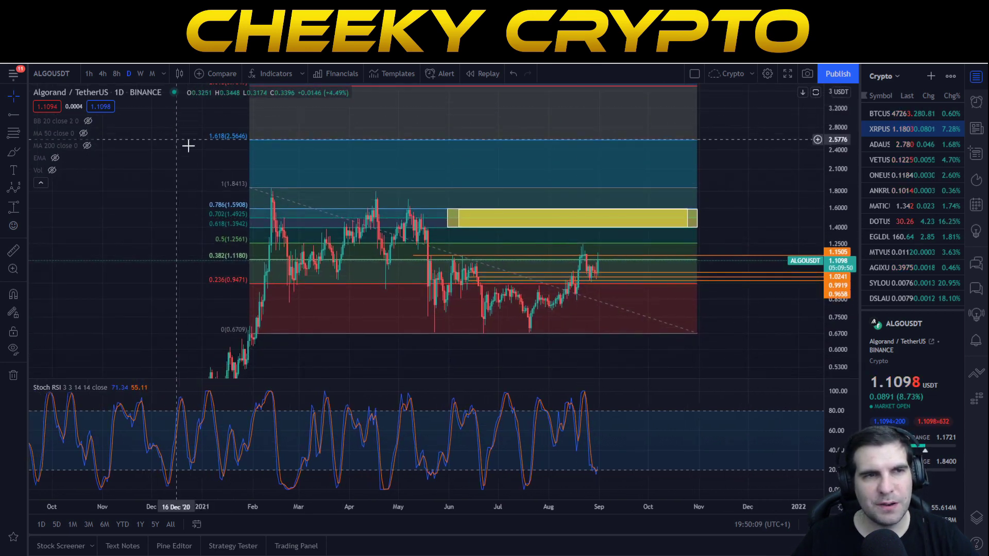
Step: Switch to the weekly chart and show both Fibonacci retracements together with the 693.02% price range projection
{"action": "left_click", "coordinate": [139, 74]}
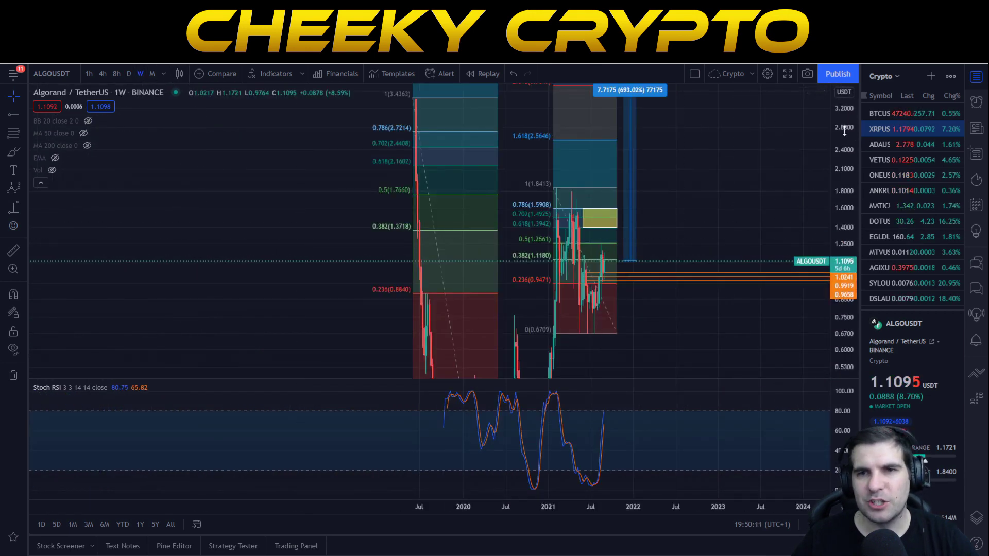
{"action": "left_click_drag", "start_coordinate": [841, 128], "coordinate": [853, 363]}
{"action": "scroll", "coordinate": [526, 319], "scroll_direction": "up", "scroll_amount": 5}
{"action": "left_click_drag", "start_coordinate": [519, 321], "coordinate": [567, 321]}
{"action": "scroll", "coordinate": [566, 321], "scroll_direction": "up", "scroll_amount": 4}
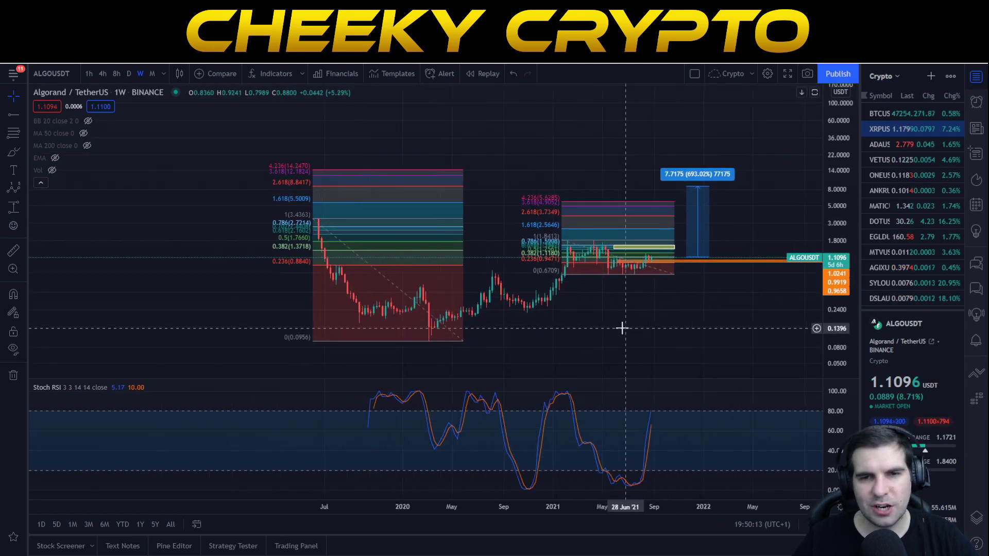
Step: Compare the 2019–2020 weekly decline and its Fibonacci levels with the 2021 retracement and the projected price range
{"action": "left_click_drag", "start_coordinate": [724, 331], "coordinate": [741, 297]}
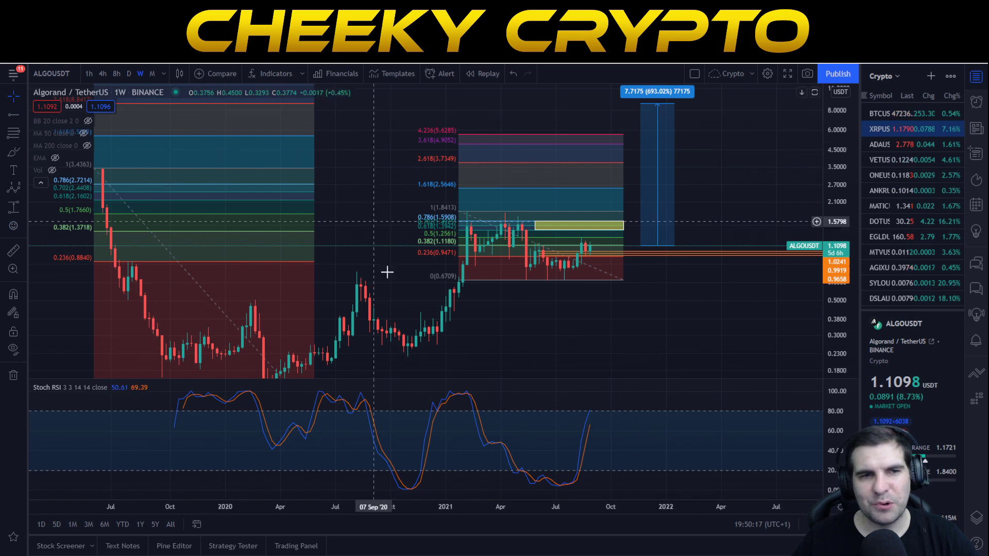
{"action": "left_click_drag", "start_coordinate": [585, 322], "coordinate": [595, 270]}
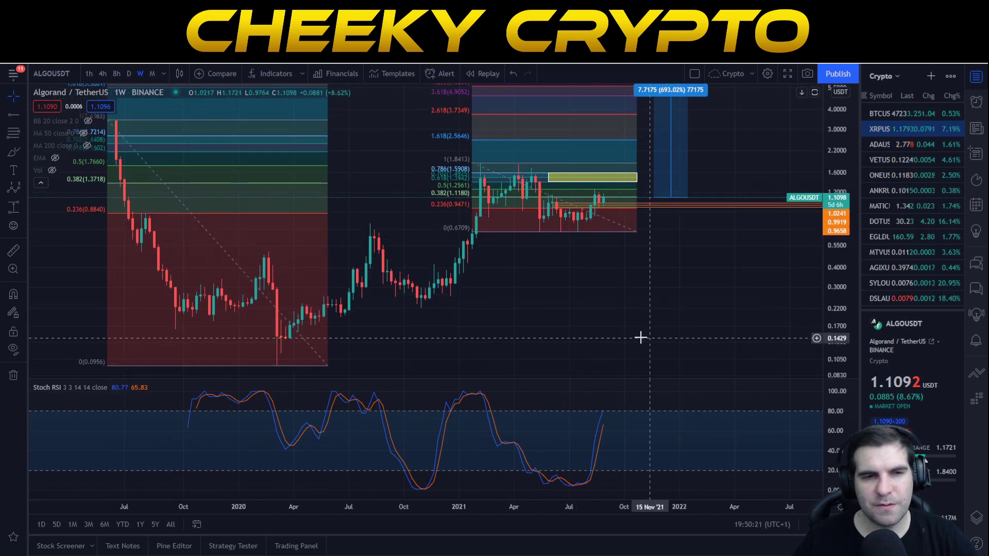
{"action": "left_click_drag", "start_coordinate": [835, 165], "coordinate": [835, 220]}
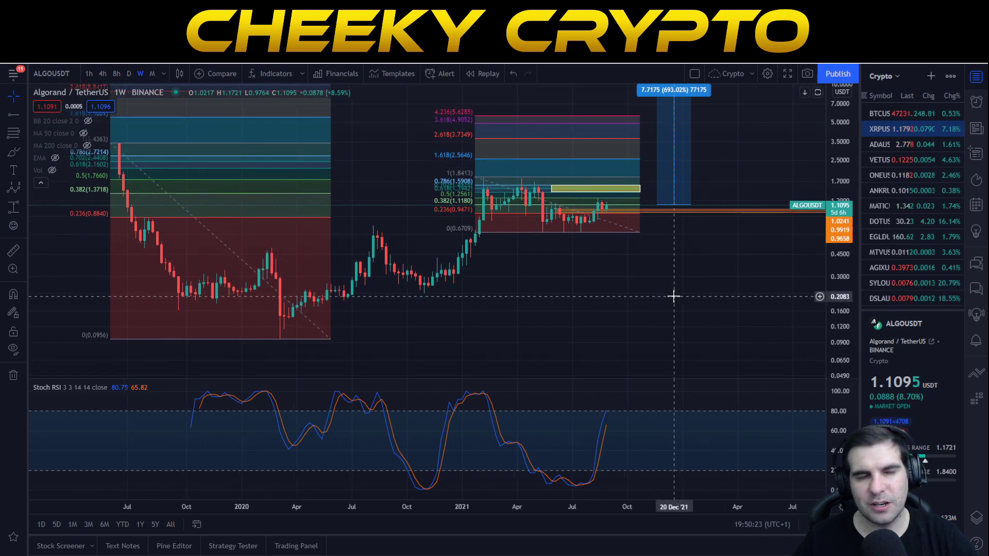
{"action": "scroll", "coordinate": [669, 293], "scroll_direction": "down", "scroll_amount": 1}
{"action": "left_click_drag", "start_coordinate": [666, 296], "coordinate": [660, 325]}
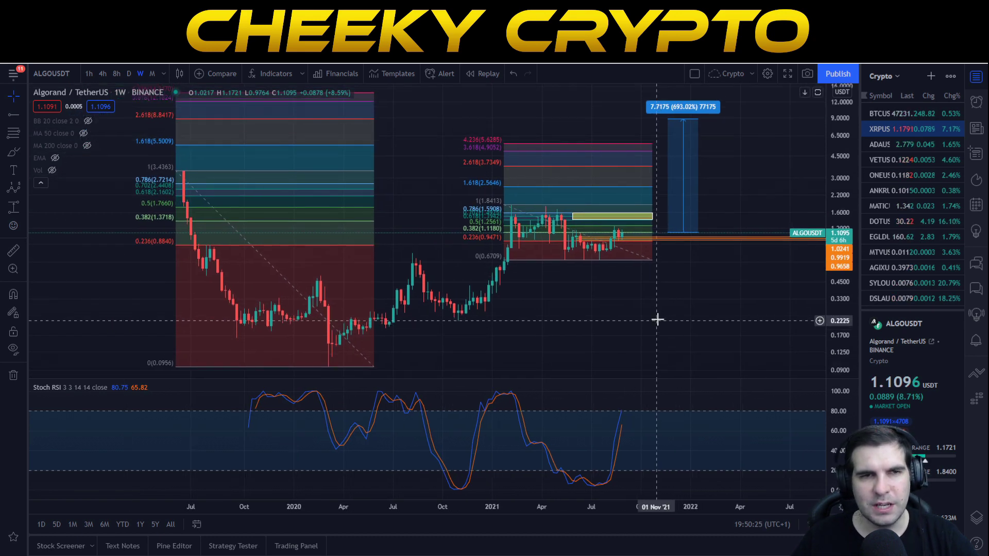